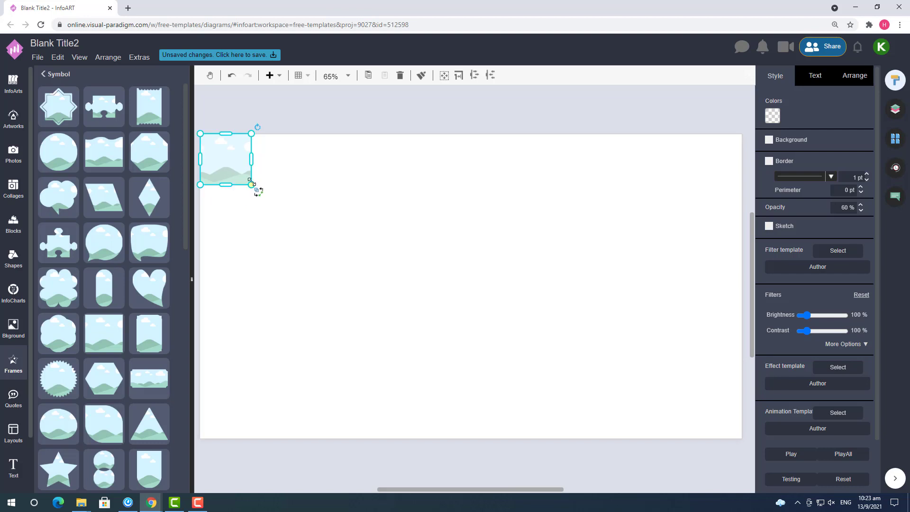
# Stretch the picture frame to the full page height and set fixed paging to Single Page.
pyautogui.moveTo(315, 366); pyautogui.dragTo(315, 439)
pyautogui.click(519, 453)
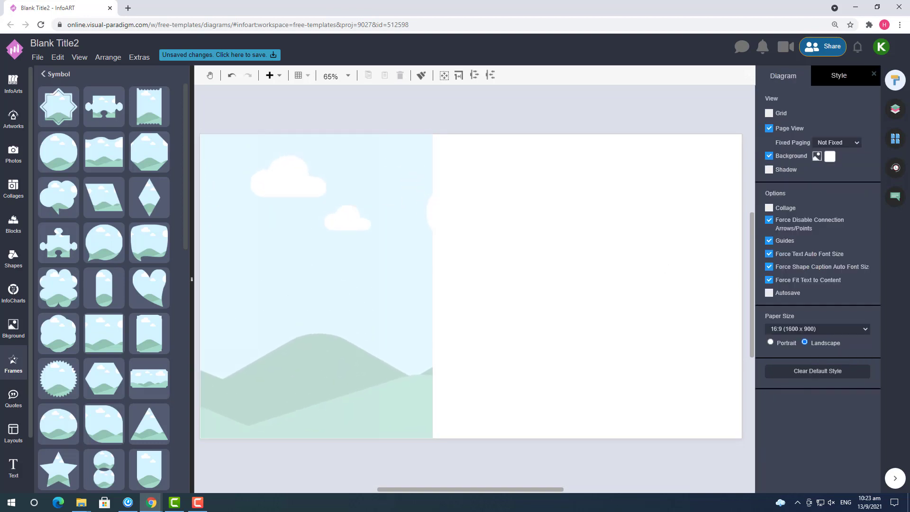
pyautogui.click(851, 144)
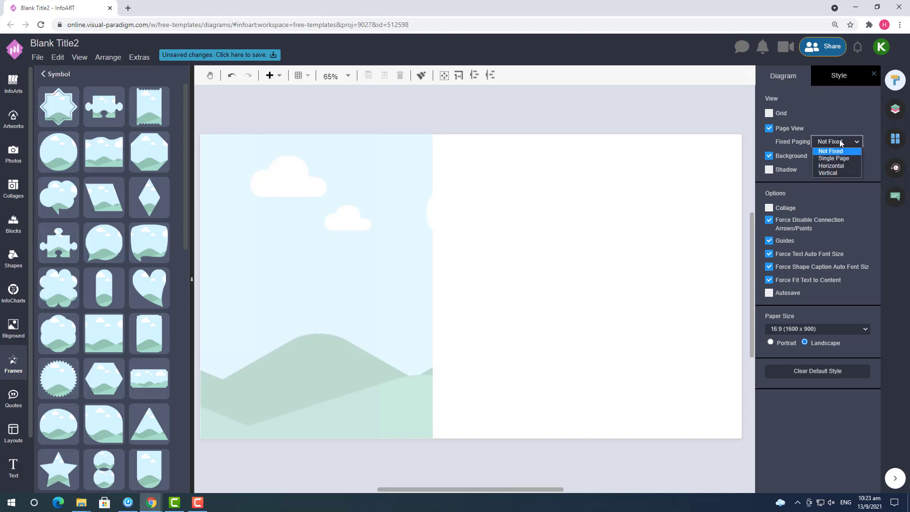
pyautogui.click(839, 158)
# Extend the frame's bottom and left edges slightly so they meet the page edges.
pyautogui.click(391, 246)
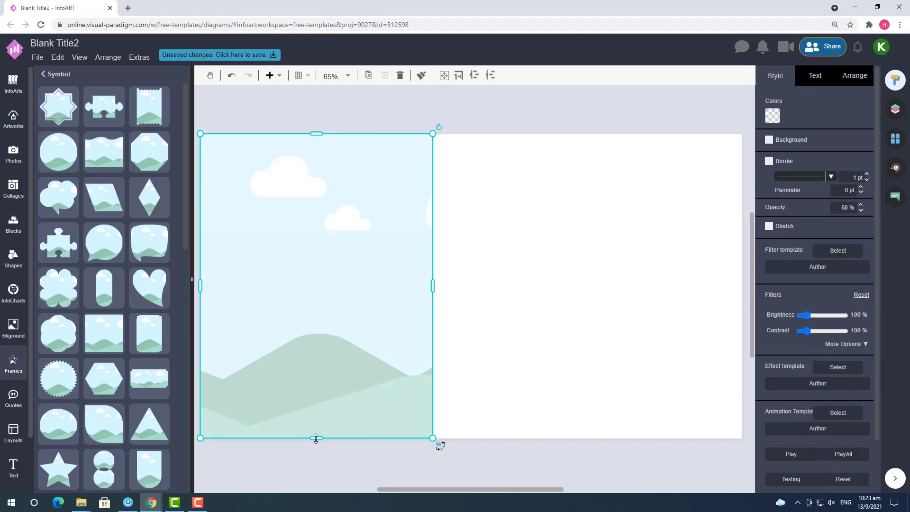
pyautogui.moveTo(315, 439); pyautogui.dragTo(316, 440)
pyautogui.moveTo(462, 490); pyautogui.dragTo(433, 490)
pyautogui.click(356, 366)
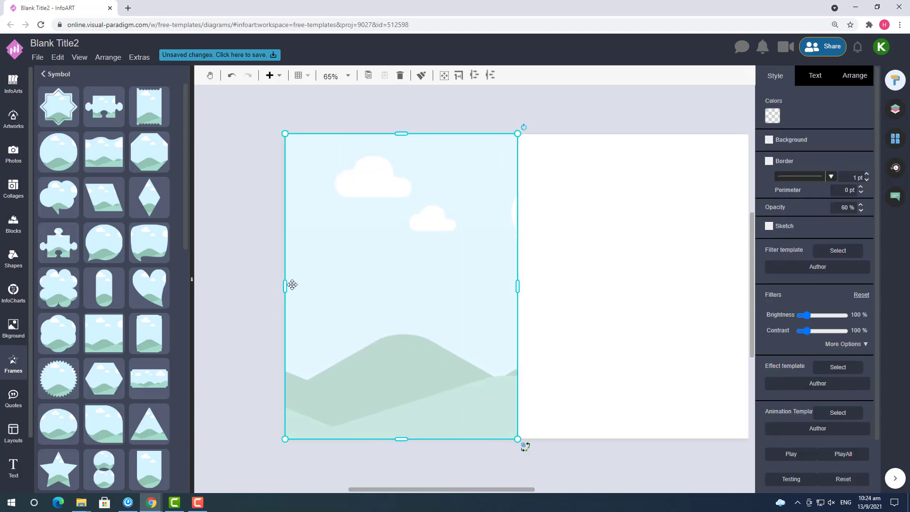
pyautogui.moveTo(285, 285); pyautogui.dragTo(284, 284)
pyautogui.click(424, 479)
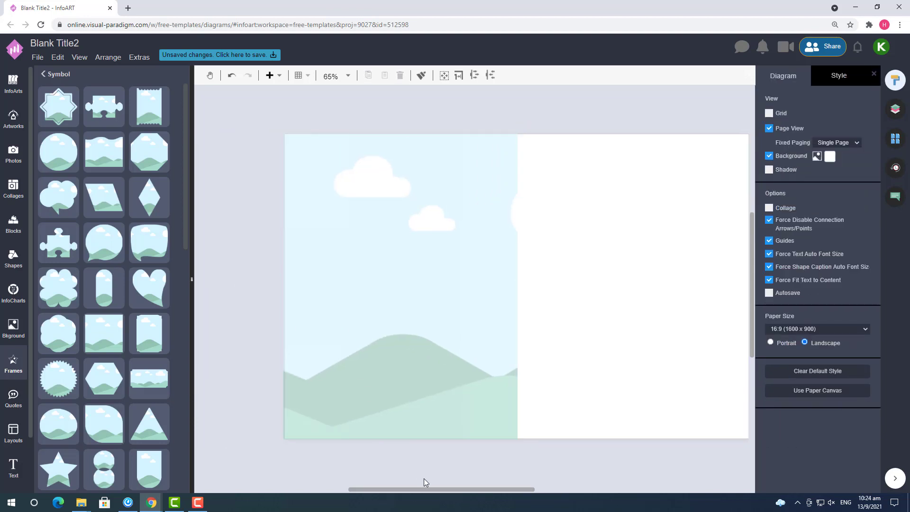
# Search the photo library for "food".
pyautogui.hscroll(3, 428, 489)
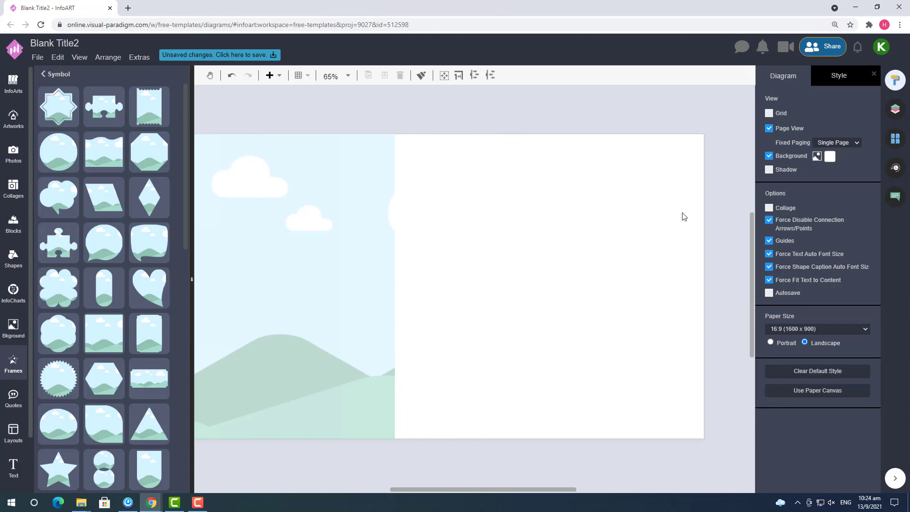
pyautogui.scroll(-1, 662, 217)
pyautogui.press('F10')
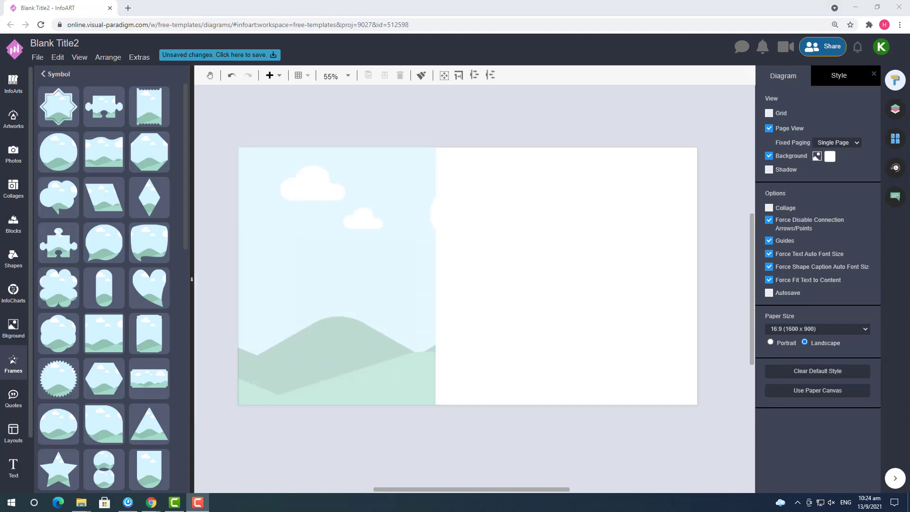
pyautogui.click(2, 153)
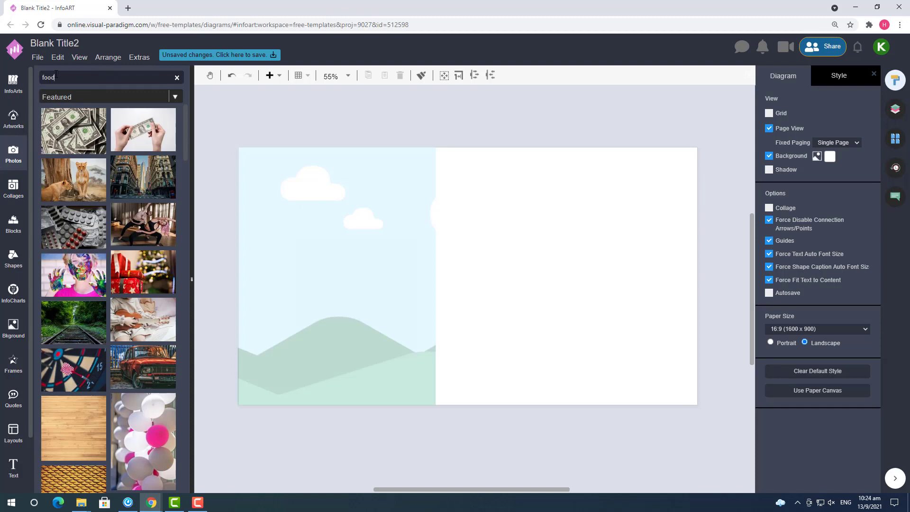
pyautogui.press('Return')
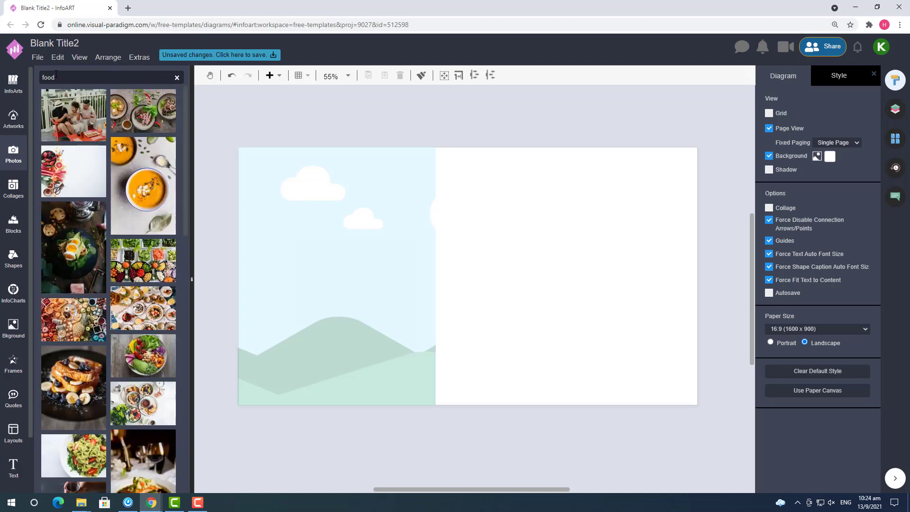
pyautogui.scroll(-3, 156, 208)
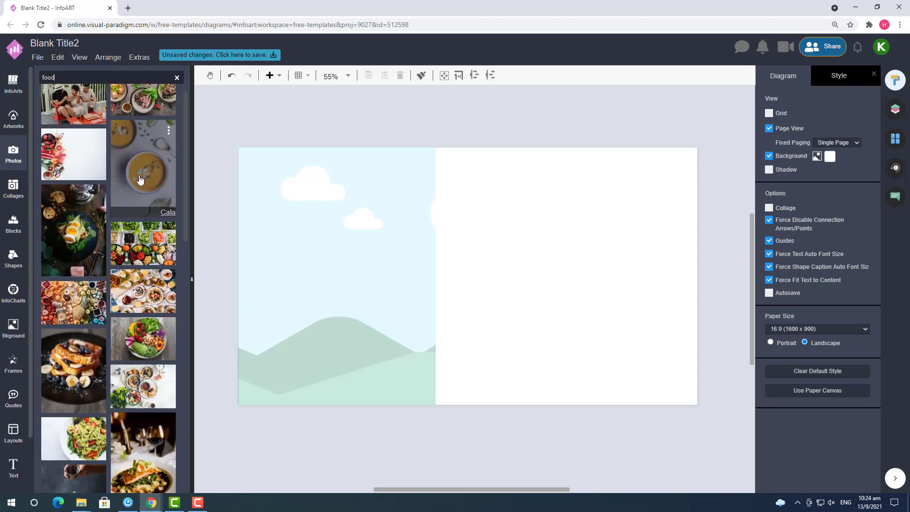
# Place the white-table breakfast photo in the frame and widen the frame to nearly two thirds of the page width.
pyautogui.moveTo(145, 268)
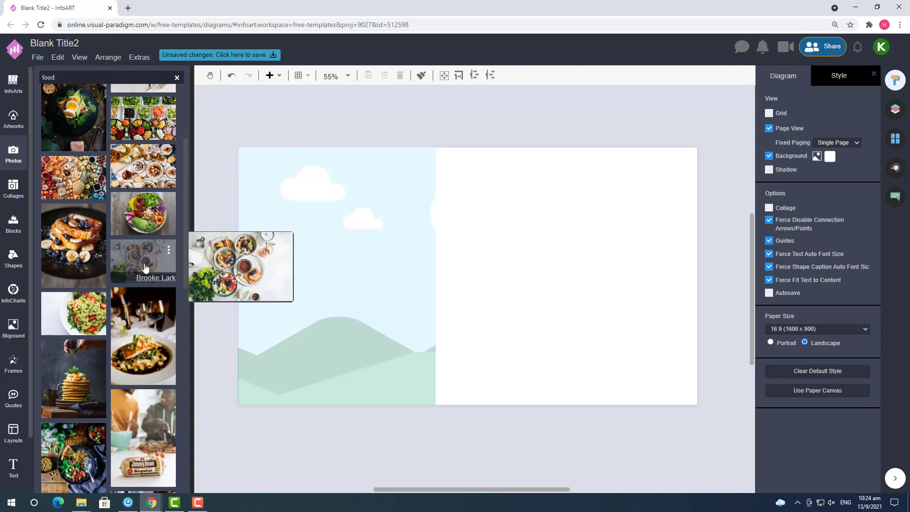
pyautogui.moveTo(145, 268); pyautogui.dragTo(375, 307)
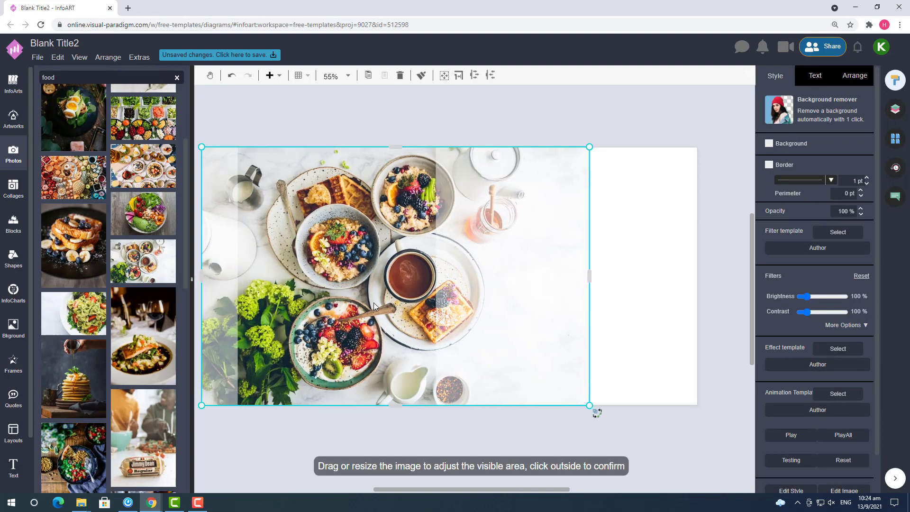
pyautogui.click(446, 277)
pyautogui.moveTo(435, 274); pyautogui.dragTo(532, 276)
pyautogui.click(577, 270)
# Insert the same breakfast photo into the widened frame again so it fills it, and confirm its visible area.
pyautogui.moveTo(143, 260); pyautogui.dragTo(365, 308)
pyautogui.click(659, 294)
pyautogui.doubleClick(363, 279)
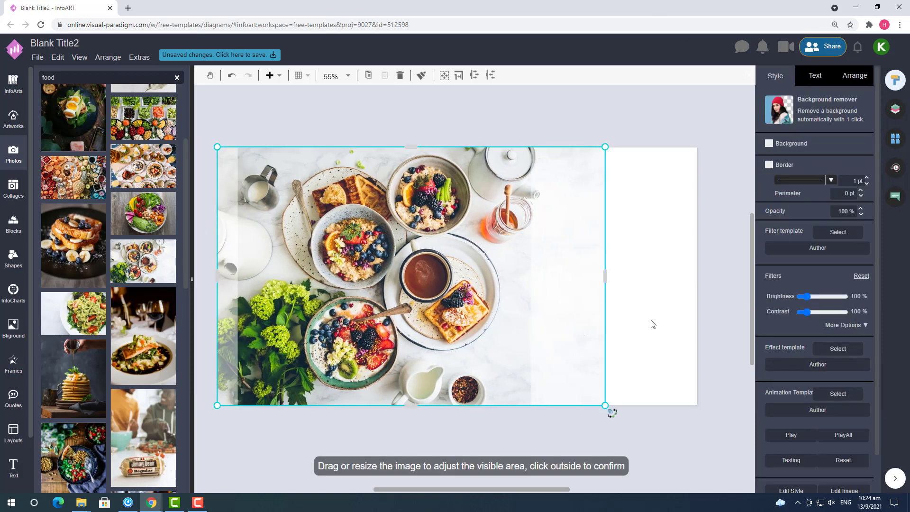
pyautogui.click(653, 324)
# Add a rectangle from the General diagram shapes and stretch it over the blank area beside the photo.
pyautogui.scroll(-2, 13, 332)
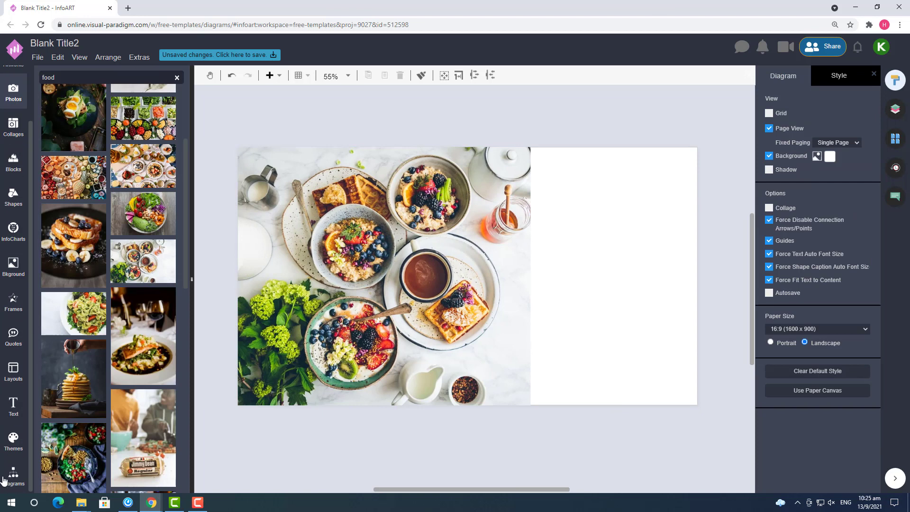
pyautogui.click(13, 474)
pyautogui.scroll(-3, 67, 264)
pyautogui.click(66, 261)
pyautogui.moveTo(53, 286); pyautogui.dragTo(701, 222)
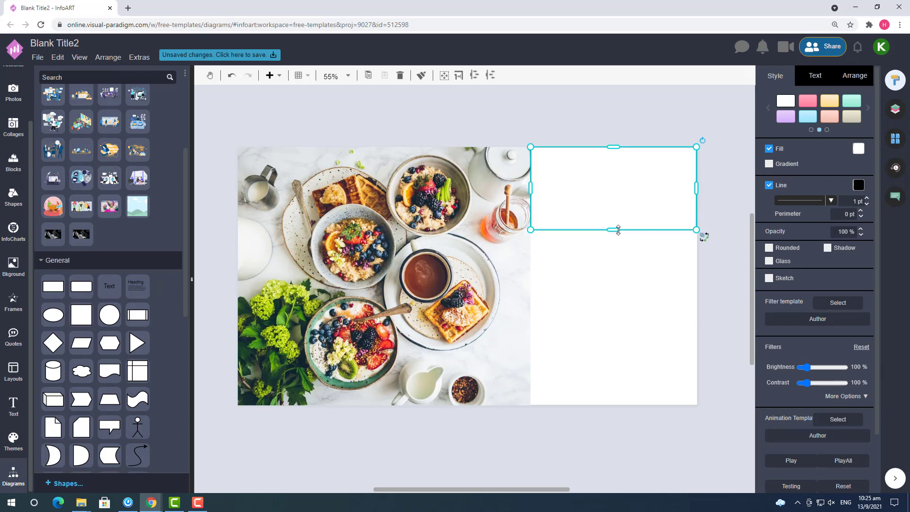
pyautogui.moveTo(604, 229); pyautogui.dragTo(603, 402)
pyautogui.click(667, 429)
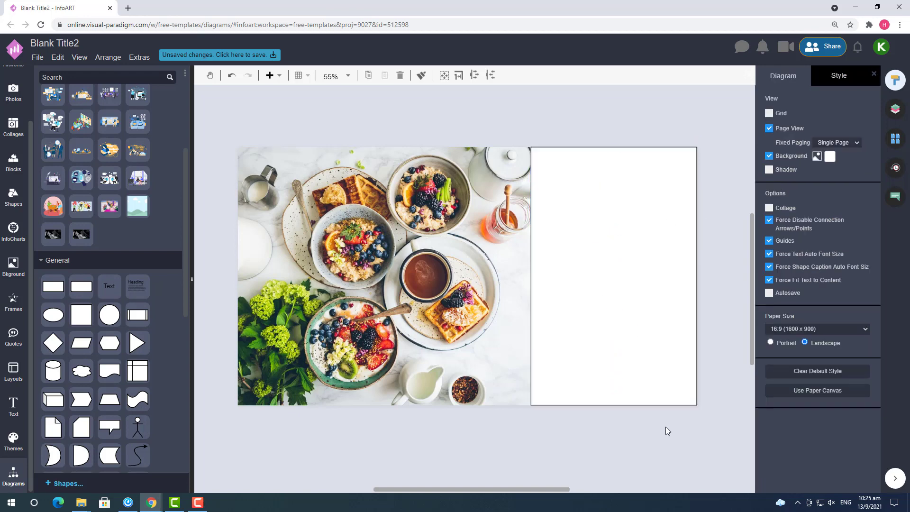
# Remove the rectangle's outline and extend its outer edges to meet the page edges.
pyautogui.click(645, 258)
pyautogui.click(769, 185)
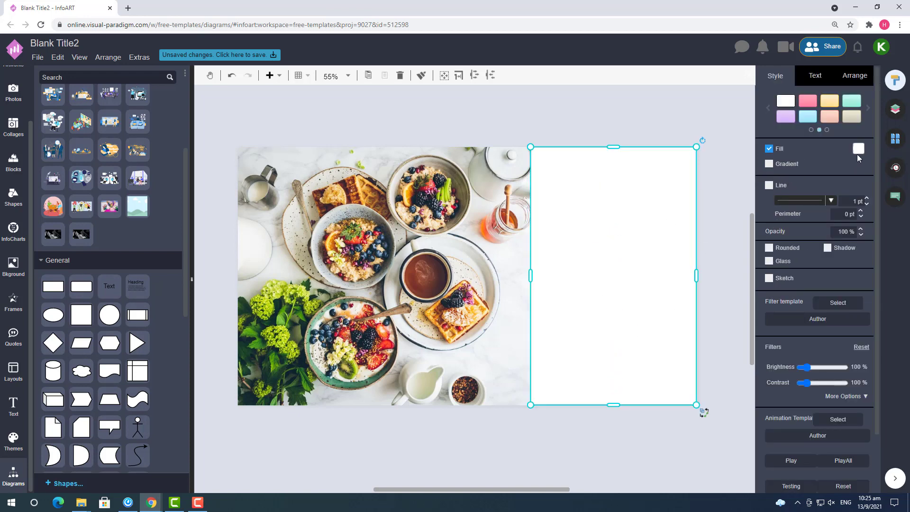
pyautogui.moveTo(695, 273); pyautogui.dragTo(698, 273)
pyautogui.moveTo(656, 268); pyautogui.dragTo(657, 271)
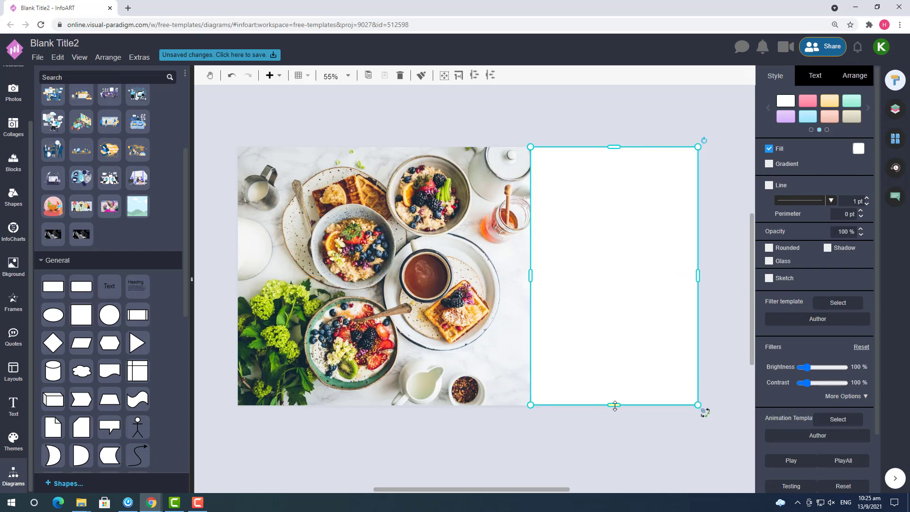
pyautogui.moveTo(615, 406); pyautogui.dragTo(617, 405)
# Try mauve and dark red fills on the rectangle beside the photo.
pyautogui.click(861, 150)
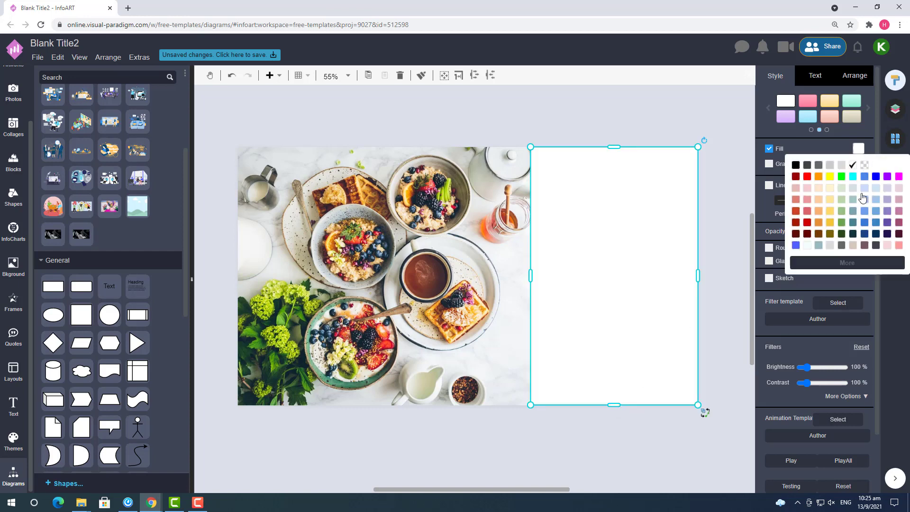
pyautogui.click(866, 245)
pyautogui.click(657, 125)
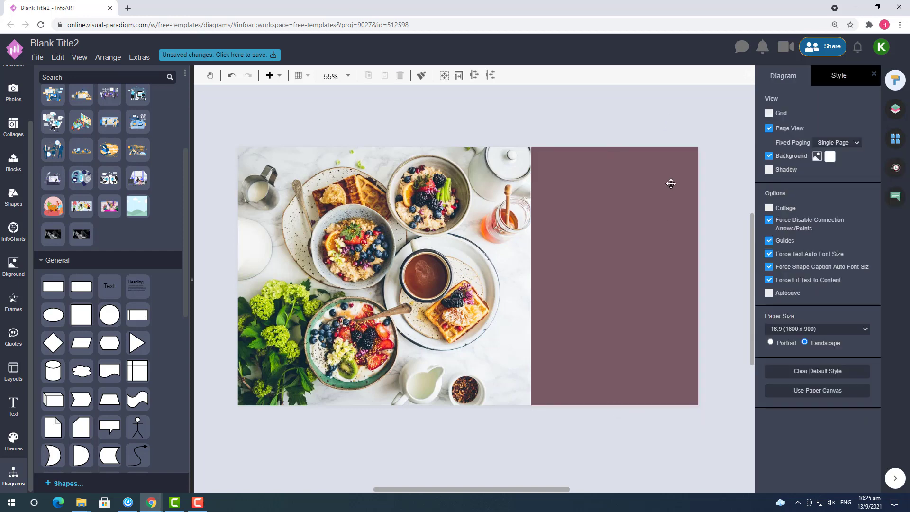
pyautogui.click(671, 183)
pyautogui.click(859, 150)
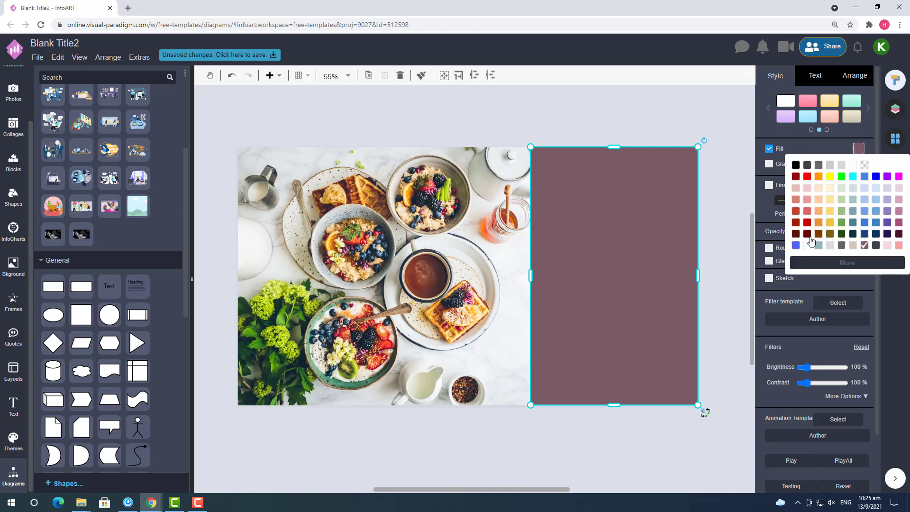
pyautogui.click(796, 234)
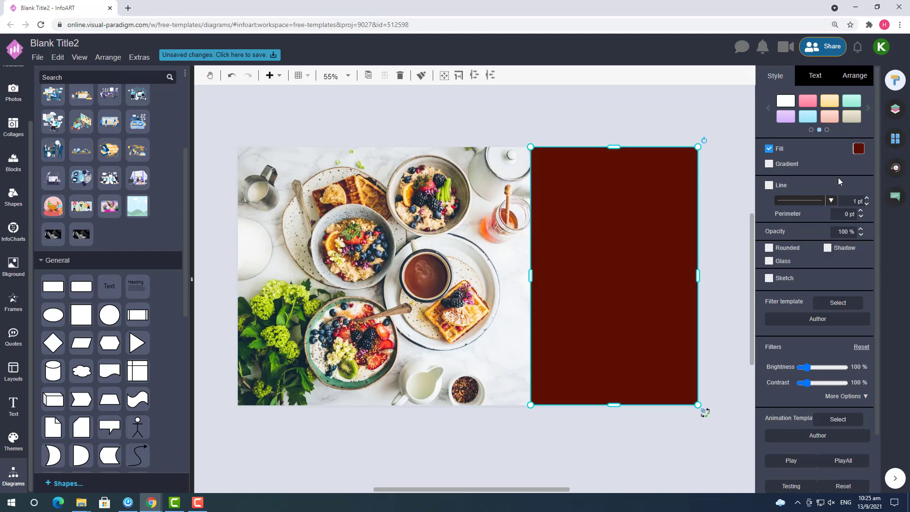
# Fill the rectangle beside the photo with teal.
pyautogui.click(859, 151)
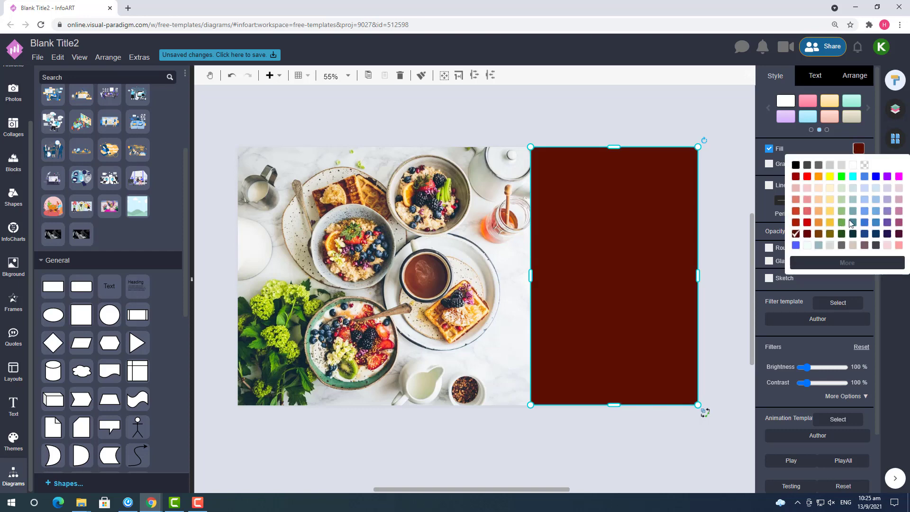
pyautogui.click(852, 227)
pyautogui.click(614, 118)
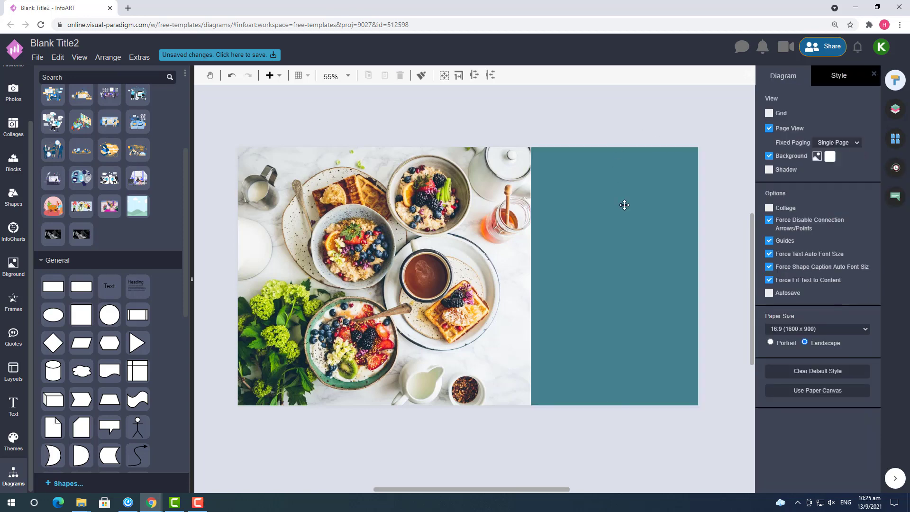
# Fine-tune the teal rectangle's edges to cover the page height and overlap the photo slightly on its inner side.
pyautogui.click(624, 204)
pyautogui.moveTo(531, 274); pyautogui.dragTo(531, 272)
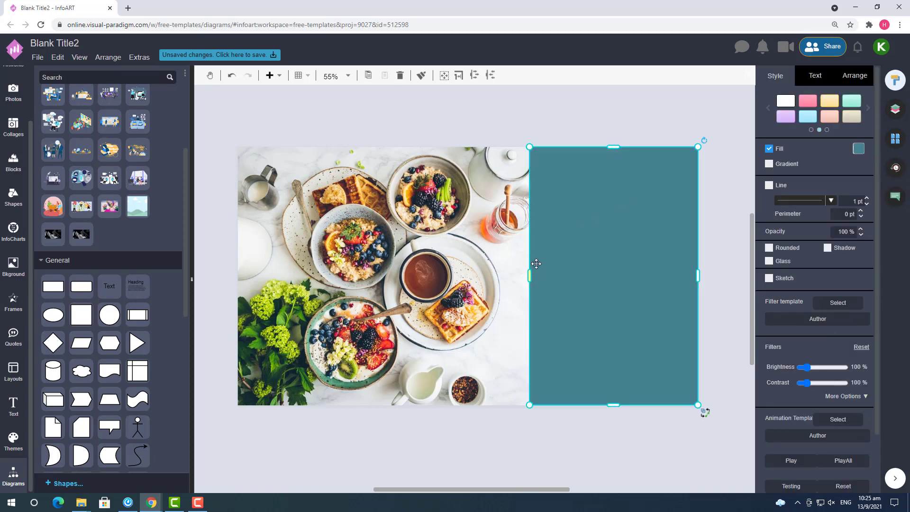
pyautogui.click(601, 124)
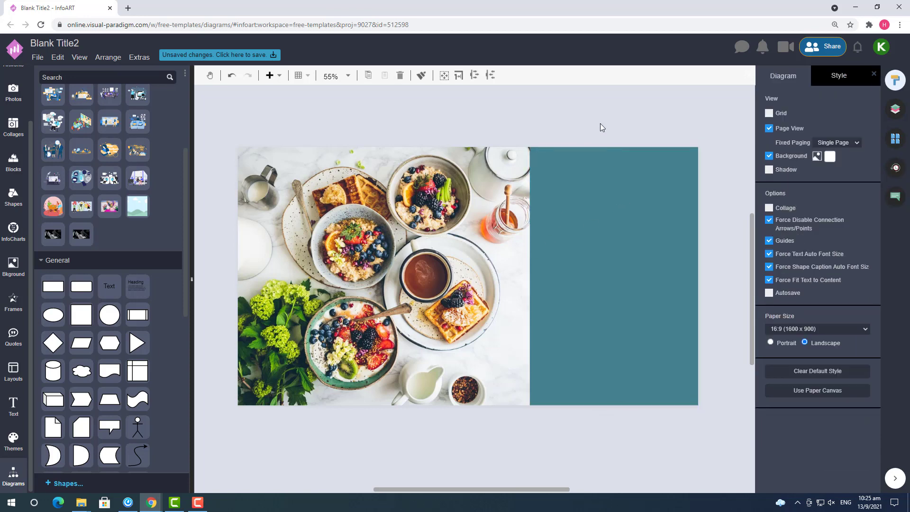
pyautogui.click(616, 383)
pyautogui.moveTo(612, 404); pyautogui.dragTo(612, 405)
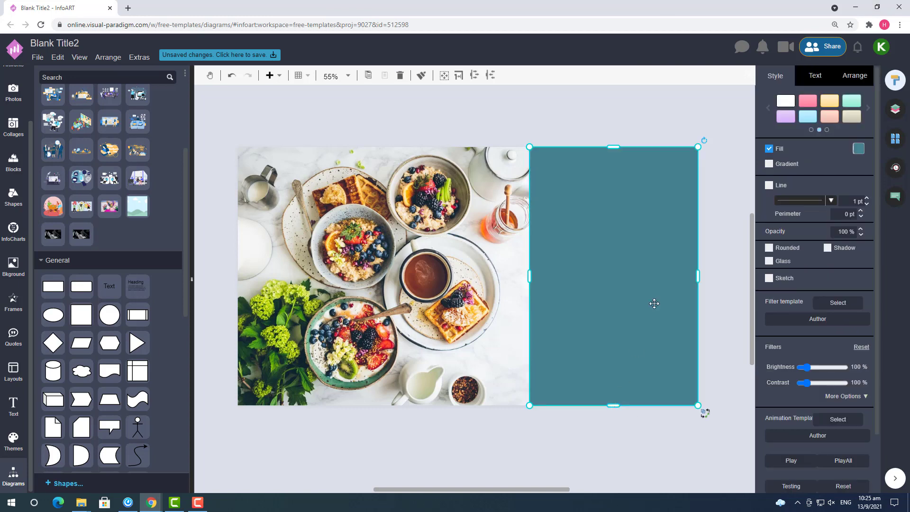
pyautogui.moveTo(614, 147); pyautogui.dragTo(615, 147)
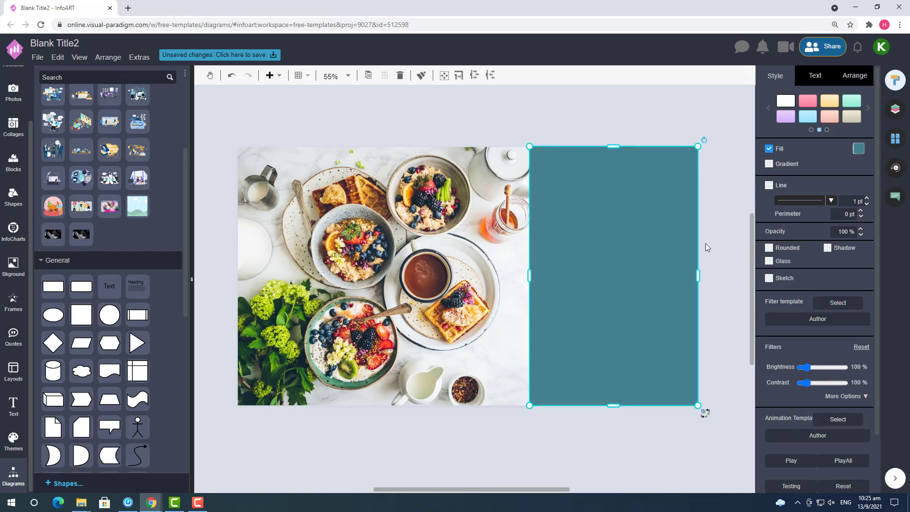
pyautogui.click(706, 243)
pyautogui.click(650, 279)
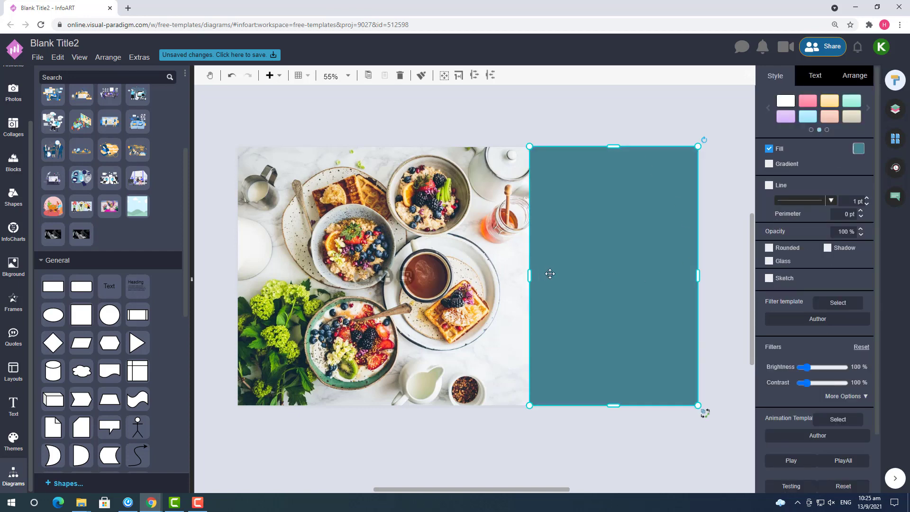
pyautogui.moveTo(529, 275); pyautogui.dragTo(527, 275)
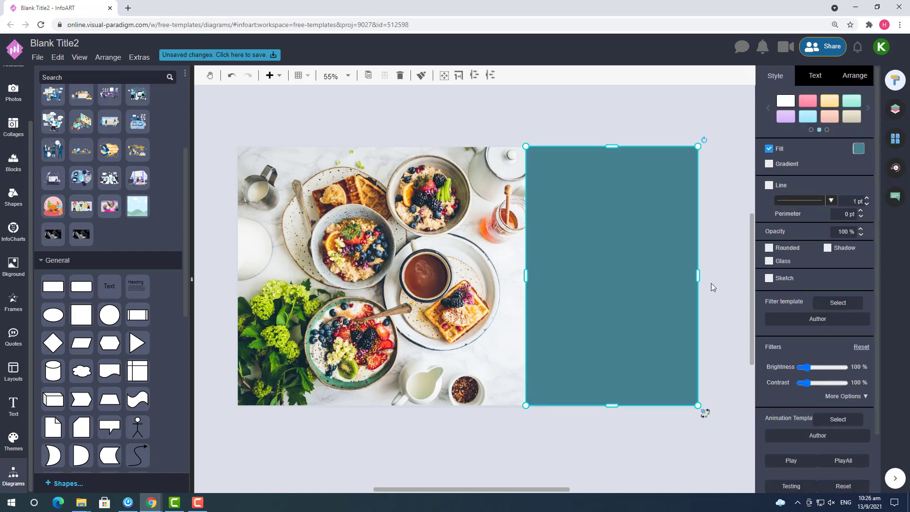
pyautogui.click(735, 349)
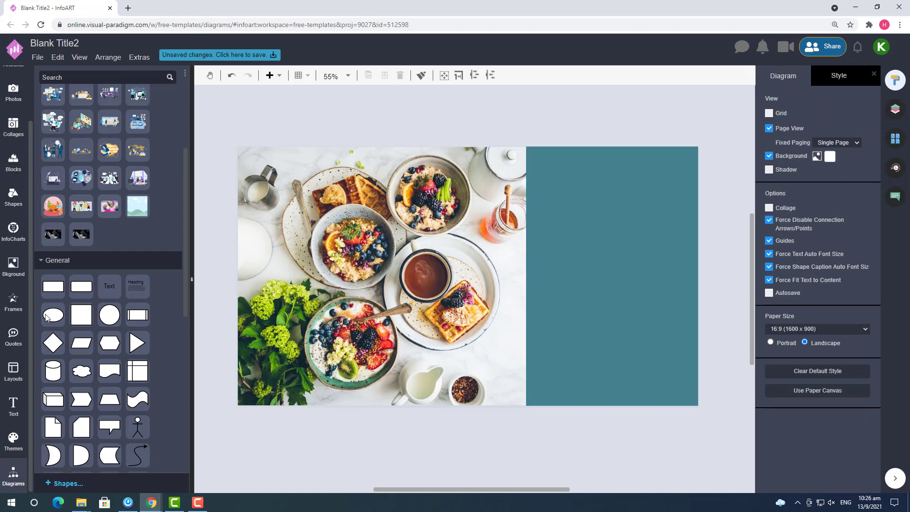
# Add a second rectangle and resize it to cover most of the photo with an even margin, overlapping the teal panel slightly.
pyautogui.moveTo(53, 289); pyautogui.dragTo(406, 458)
pyautogui.moveTo(412, 455); pyautogui.dragTo(414, 284)
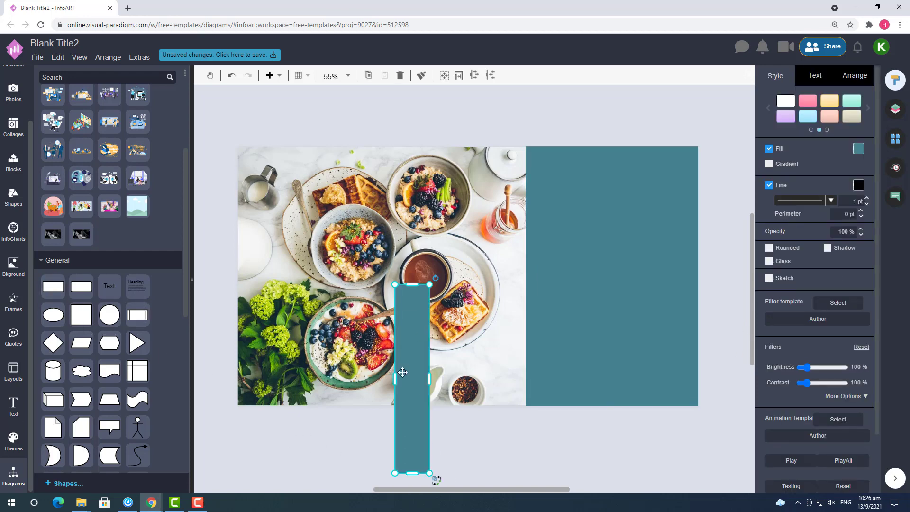
pyautogui.moveTo(402, 372); pyautogui.dragTo(533, 251)
pyautogui.moveTo(540, 360); pyautogui.dragTo(537, 391)
pyautogui.moveTo(537, 262); pyautogui.dragTo(253, 276)
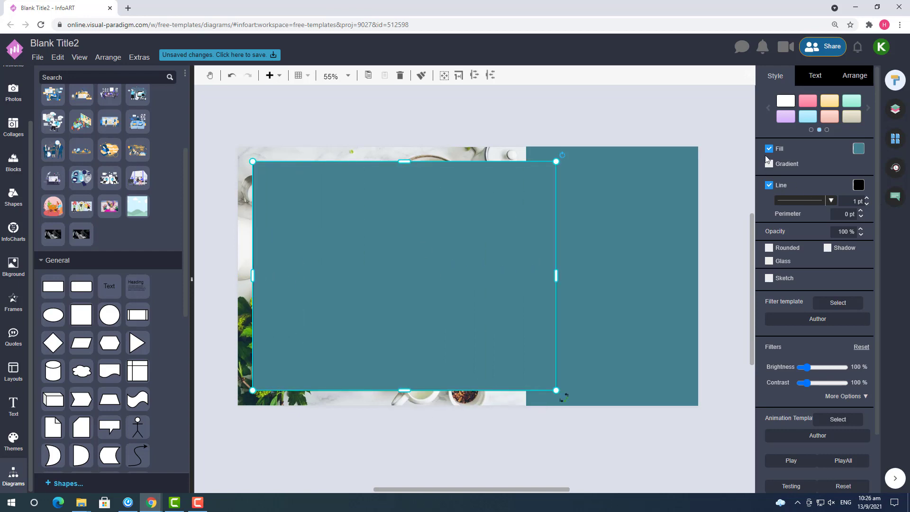
# Remove the fill from the second rectangle and color its outline the same teal as the side panel.
pyautogui.click(769, 148)
pyautogui.click(859, 170)
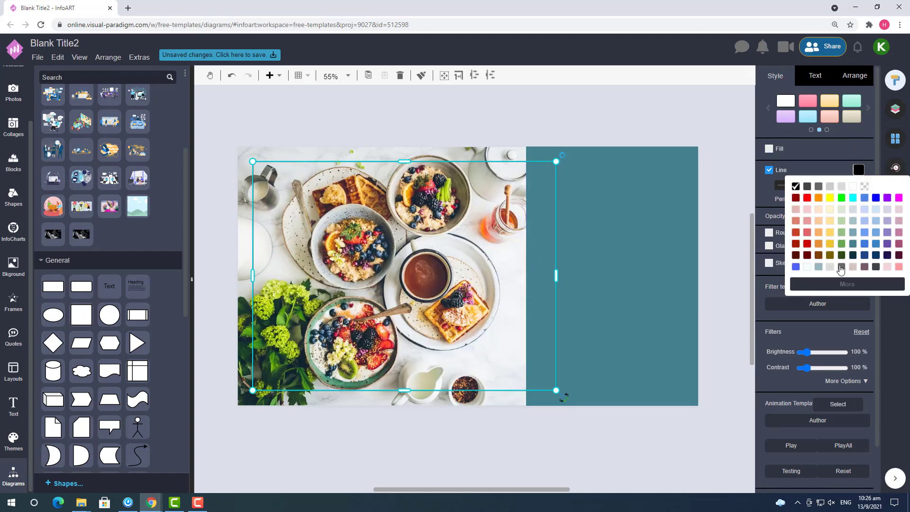
pyautogui.click(853, 245)
pyautogui.click(596, 138)
# Set the unfilled rectangle's outline width to 5 pt.
pyautogui.click(547, 172)
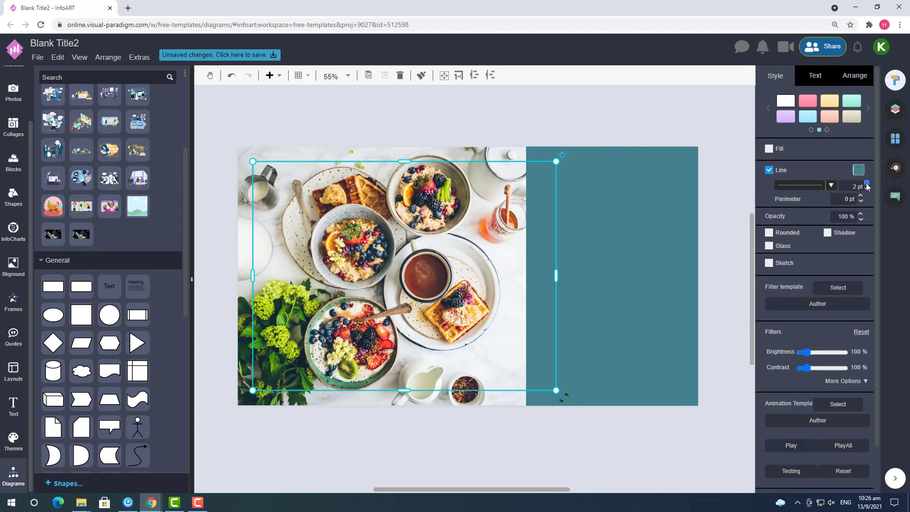
pyautogui.click(867, 183)
pyautogui.click(506, 96)
# Nudge the outlined rectangle's edges and position so it frames the photo with an even margin.
pyautogui.click(545, 175)
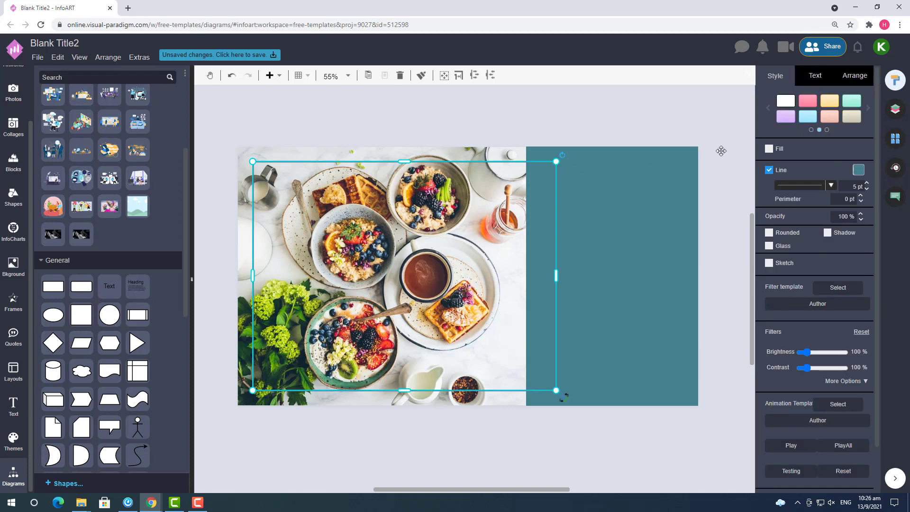
pyautogui.moveTo(404, 161); pyautogui.dragTo(404, 158)
pyautogui.moveTo(254, 273); pyautogui.dragTo(252, 274)
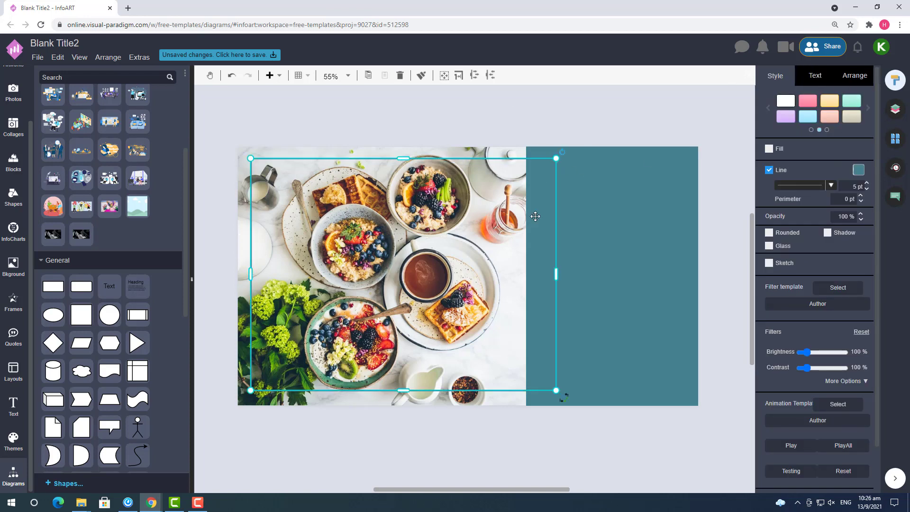
pyautogui.moveTo(534, 216); pyautogui.dragTo(535, 219)
pyautogui.moveTo(404, 160); pyautogui.dragTo(404, 159)
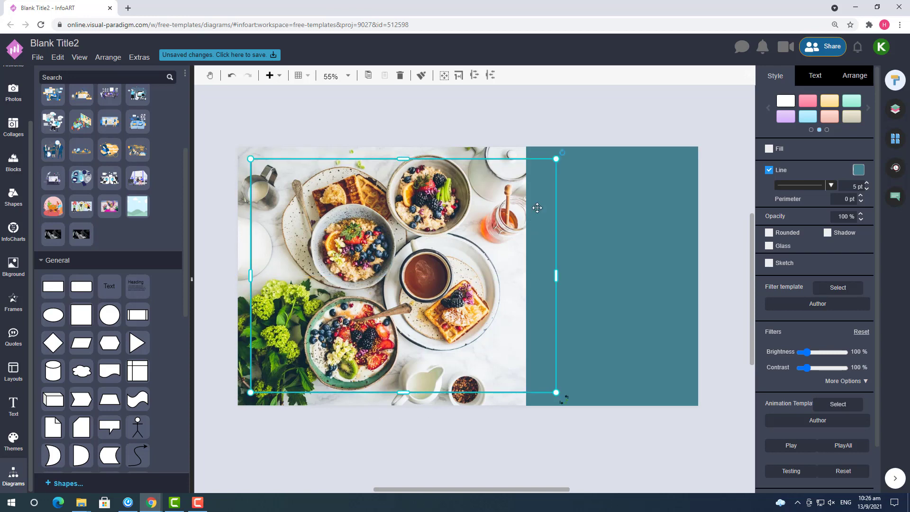
pyautogui.moveTo(537, 208); pyautogui.dragTo(538, 205)
pyautogui.click(583, 143)
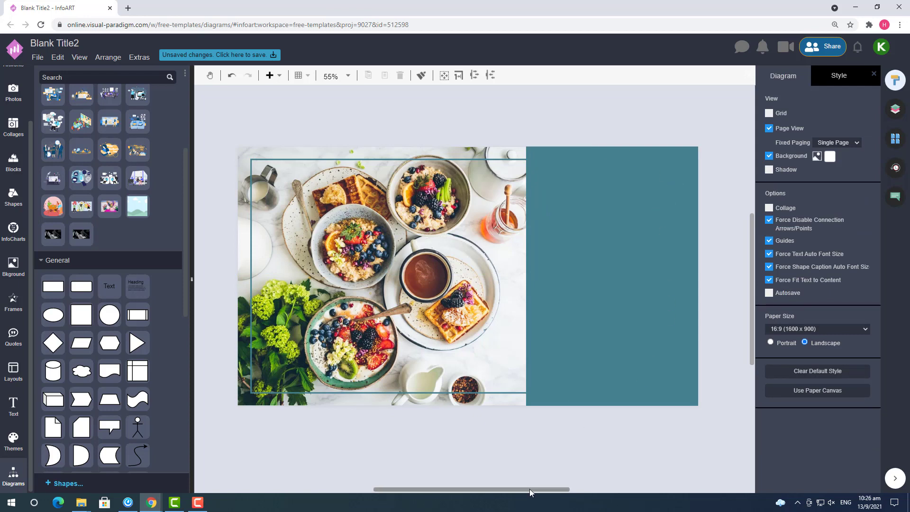
# Add centered text reading "Health Food" and place it on the upper part of the teal panel.
pyautogui.moveTo(530, 489); pyautogui.dragTo(538, 489)
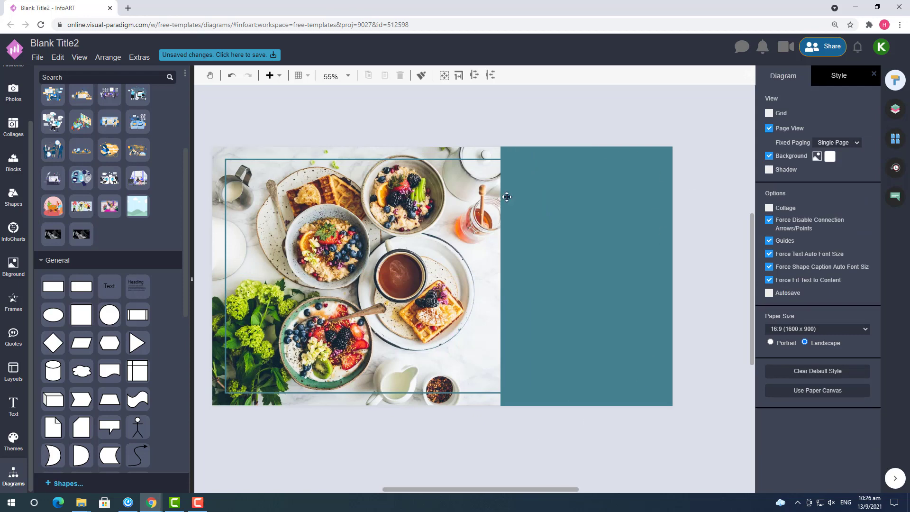
pyautogui.click(502, 459)
pyautogui.moveTo(532, 443)
pyautogui.mouseDown()
pyautogui.moveTo(588, 427)
pyautogui.moveTo(728, 198)
pyautogui.moveTo(681, 186)
pyautogui.mouseUp()
pyautogui.click(817, 76)
pyautogui.click(788, 159)
pyautogui.click(687, 190)
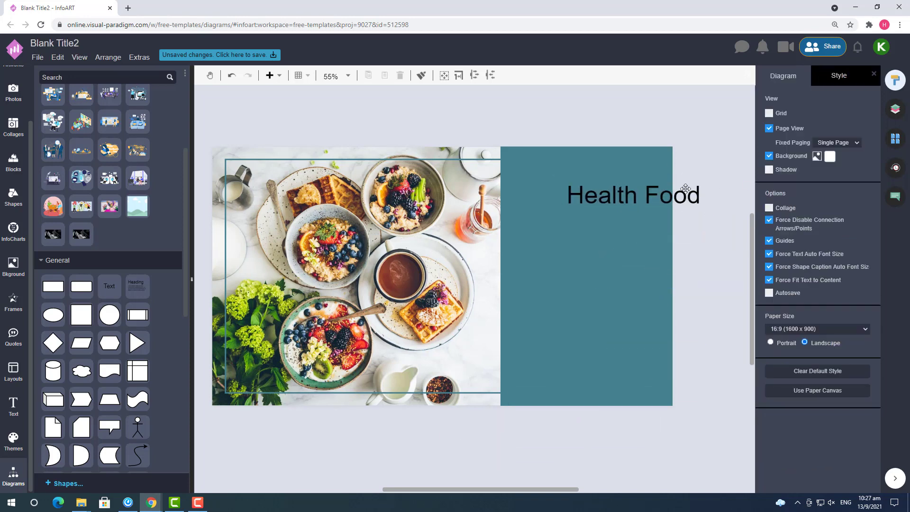
pyautogui.click(670, 201)
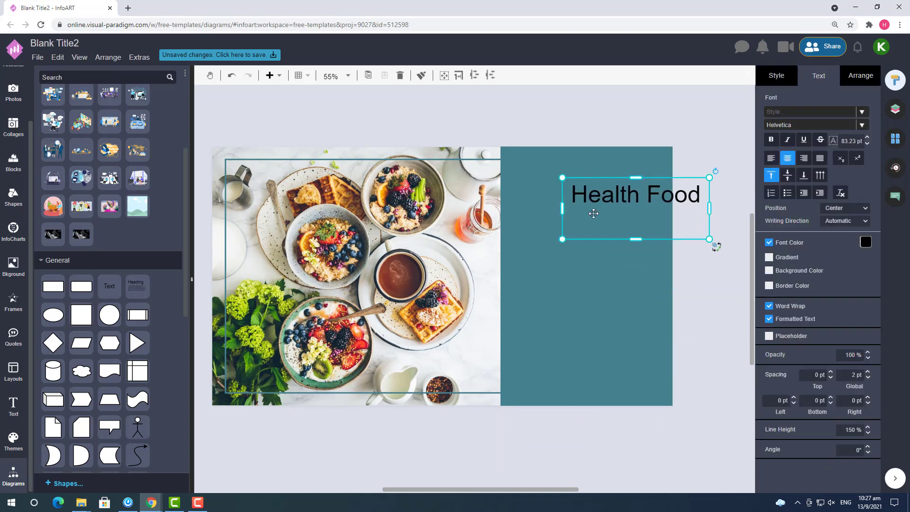
pyautogui.moveTo(593, 209); pyautogui.dragTo(545, 209)
# Break the "Health Food" text into two lines, one word each, and align it right.
pyautogui.doubleClick(599, 198)
pyautogui.click(599, 198)
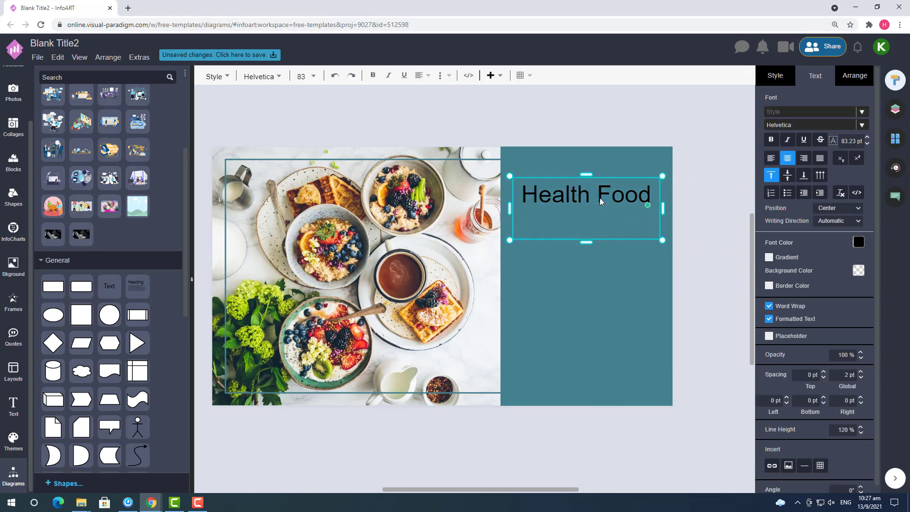
pyautogui.press('Return')
pyautogui.click(683, 202)
pyautogui.click(604, 195)
pyautogui.click(804, 158)
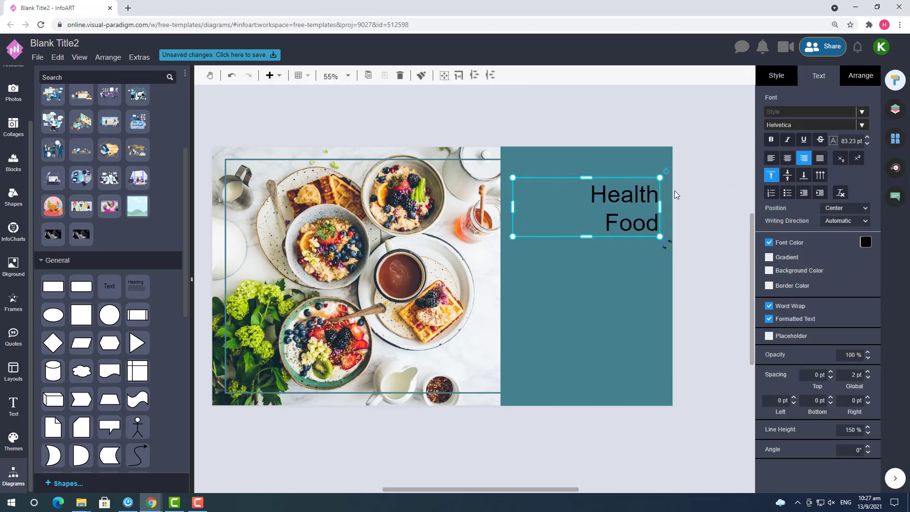
# Enlarge the two-line "Health Food" heading and reposition it near the top of the teal panel.
pyautogui.moveTo(513, 206); pyautogui.dragTo(526, 137)
pyautogui.moveTo(616, 182); pyautogui.dragTo(613, 205)
pyautogui.click(582, 136)
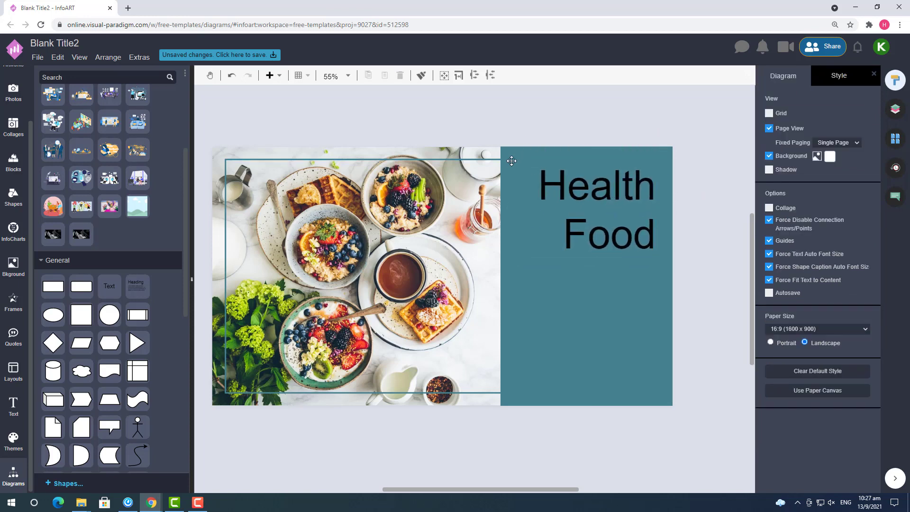
# Try the Abel font on the "Health Food" heading.
pyautogui.scroll(3, 527, 95)
pyautogui.scroll(-3, 633, 124)
pyautogui.scroll(-1, 532, 368)
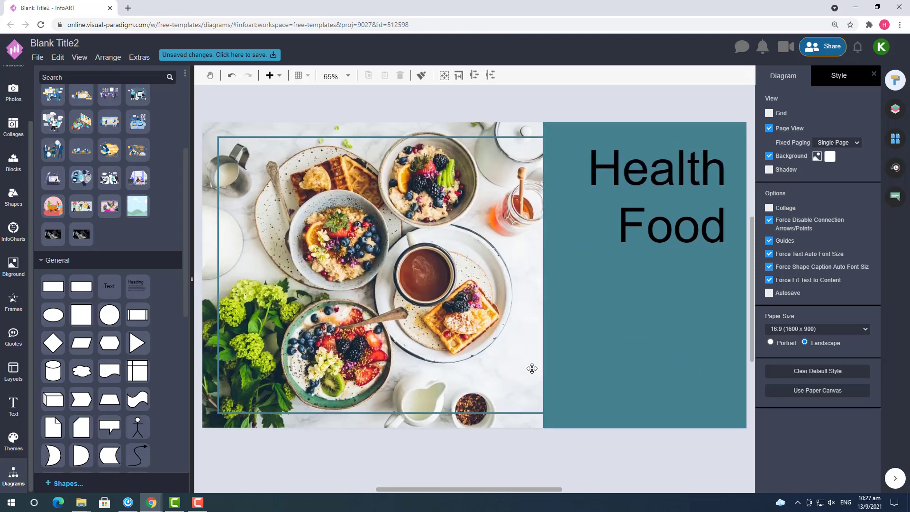
pyautogui.scroll(-1, 533, 368)
pyautogui.moveTo(539, 490); pyautogui.dragTo(565, 490)
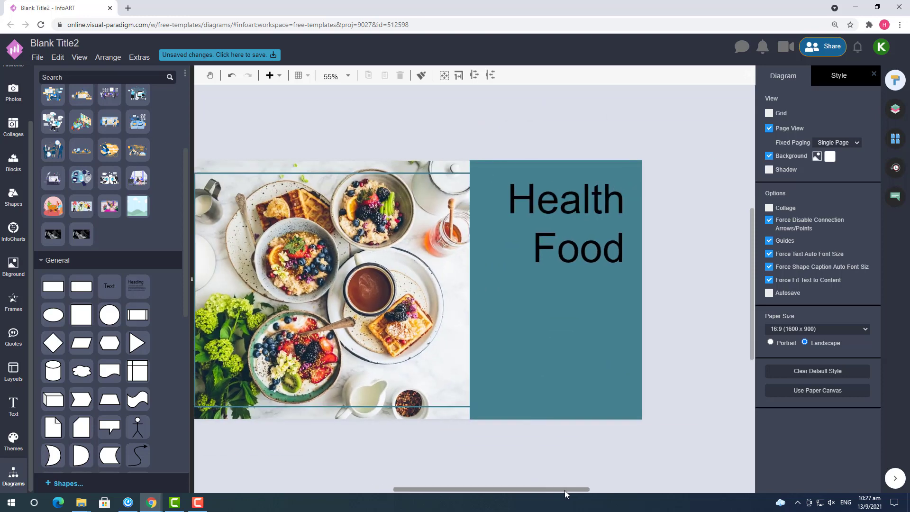
pyautogui.click(615, 255)
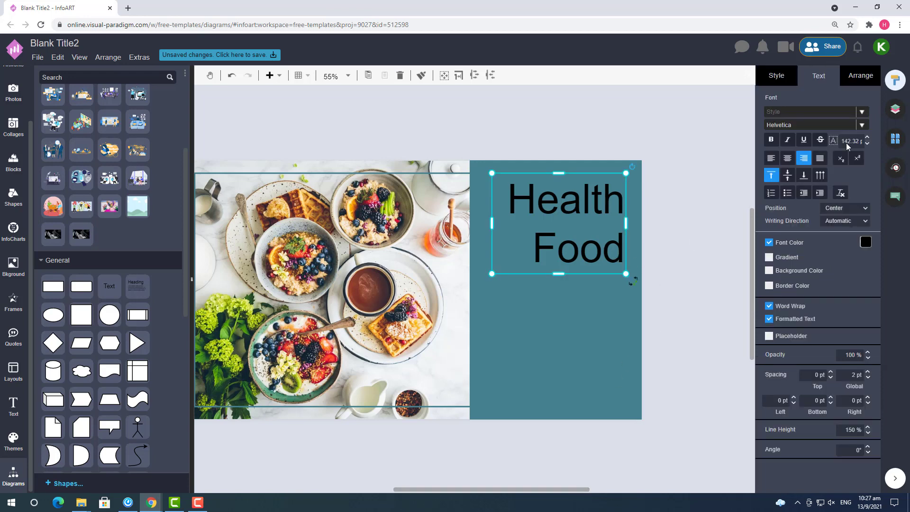
pyautogui.click(809, 126)
pyautogui.click(788, 174)
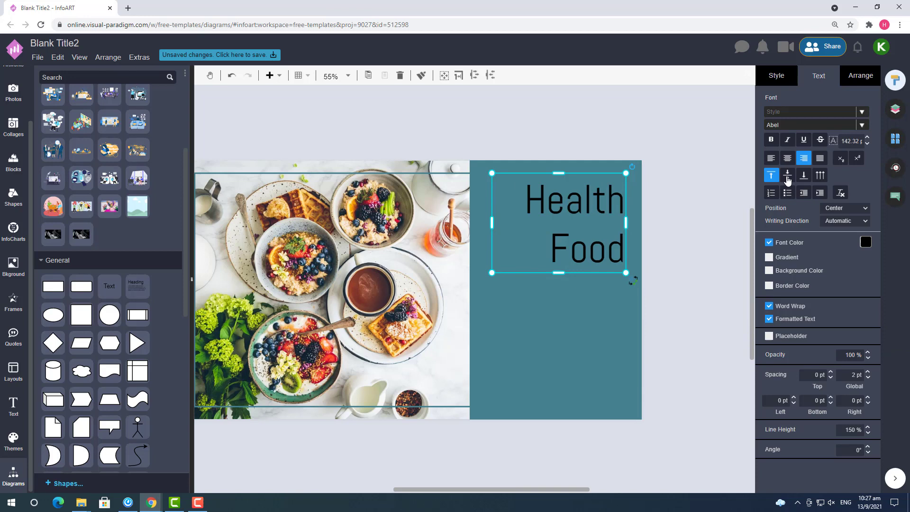
# Try the Allura script font on the "Health Food" heading.
pyautogui.click(819, 129)
pyautogui.scroll(-3, 830, 200)
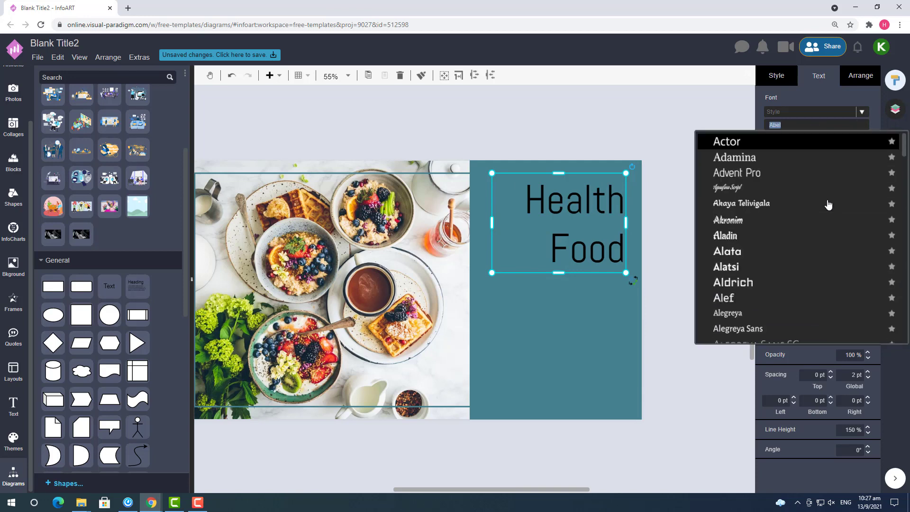
pyautogui.scroll(-1, 829, 205)
pyautogui.scroll(-5, 829, 205)
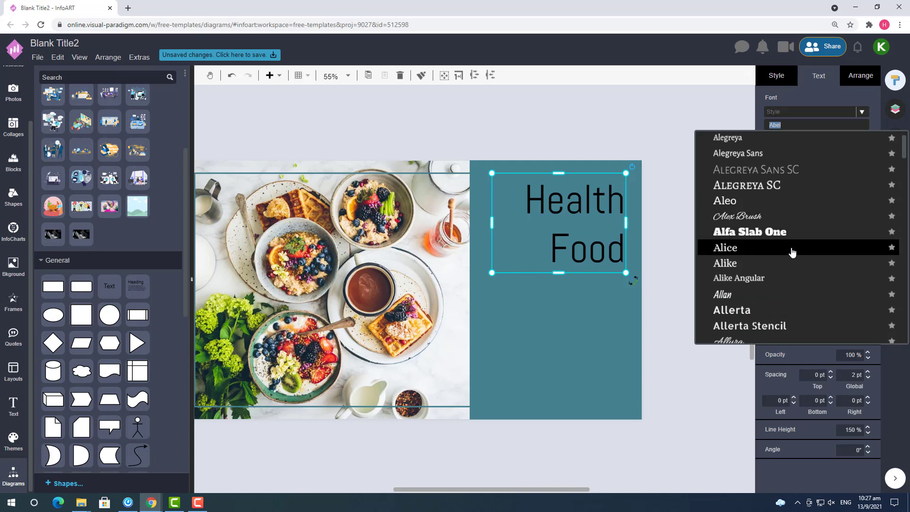
pyautogui.scroll(-1, 792, 252)
pyautogui.scroll(-2, 792, 247)
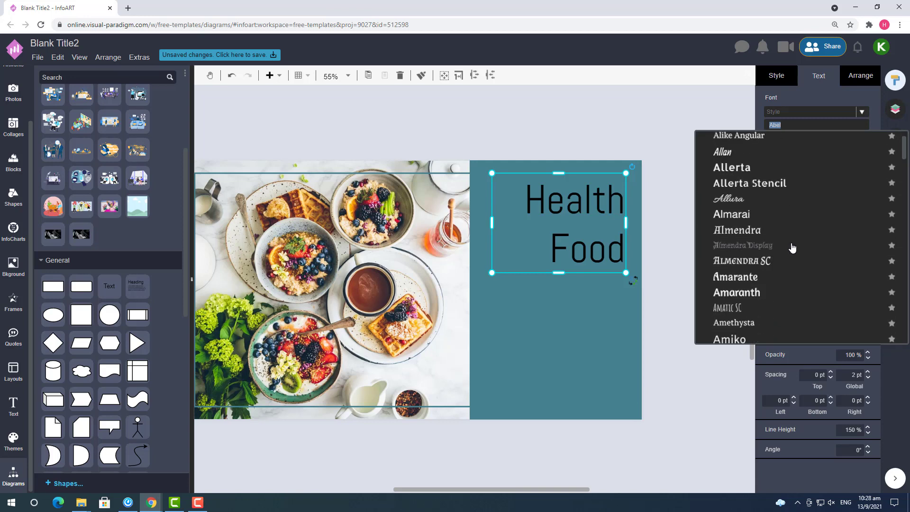
pyautogui.scroll(-1, 793, 247)
pyautogui.click(809, 150)
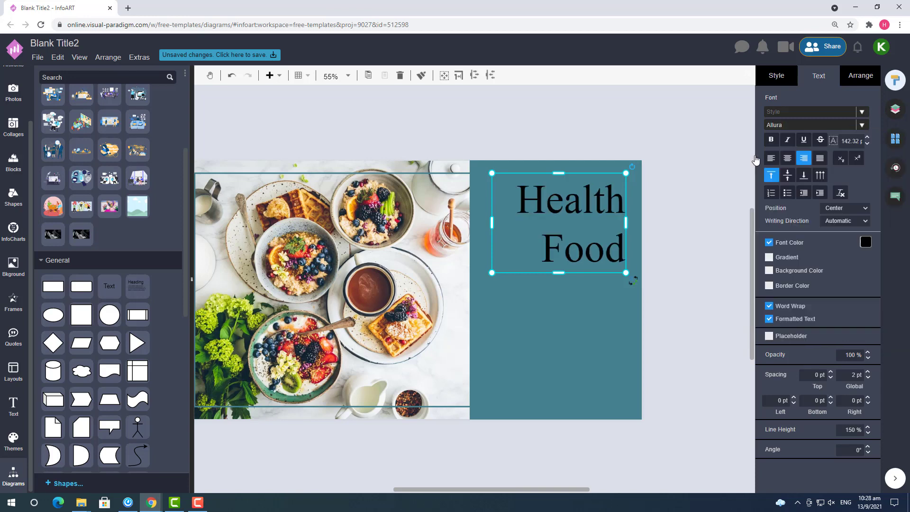
# Try the Advent Pro and Amatic SC fonts on the "Health Food" heading.
pyautogui.click(815, 127)
pyautogui.scroll(-2, 811, 240)
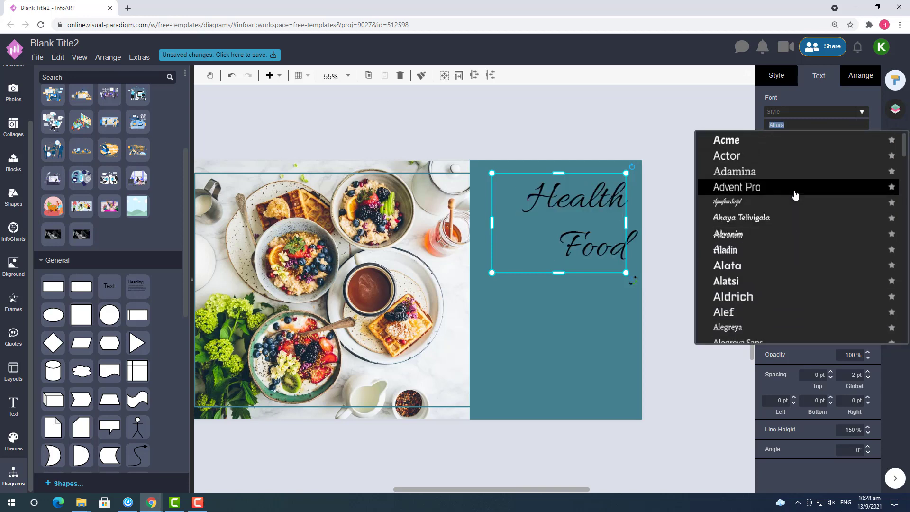
pyautogui.click(795, 190)
pyautogui.click(812, 124)
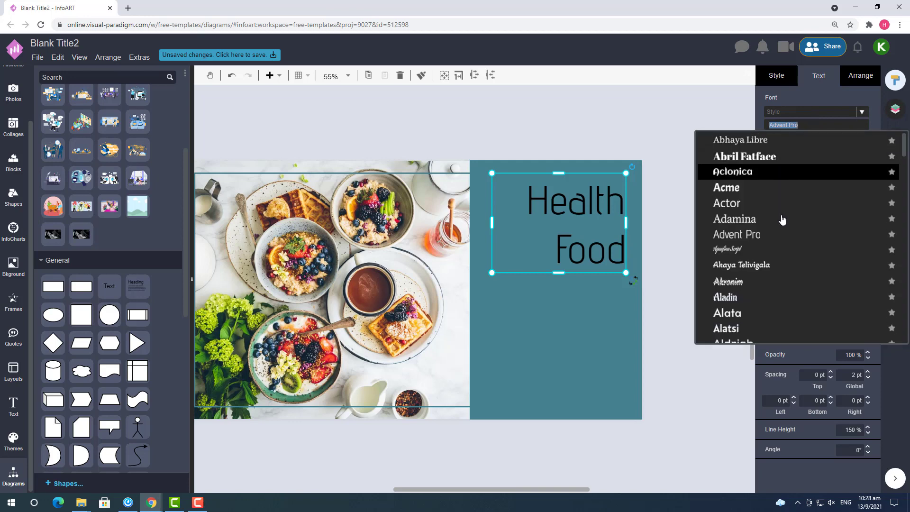
pyautogui.scroll(-3, 782, 221)
pyautogui.scroll(-5, 782, 224)
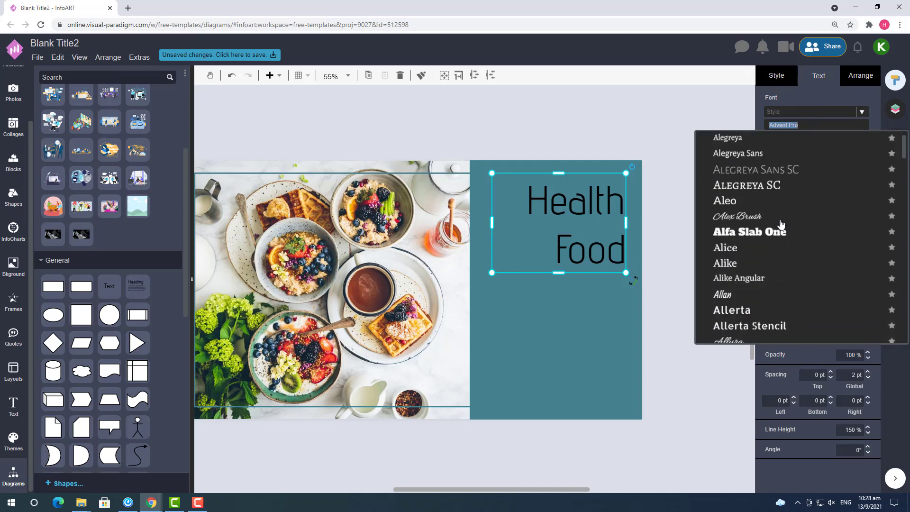
pyautogui.scroll(-4, 780, 218)
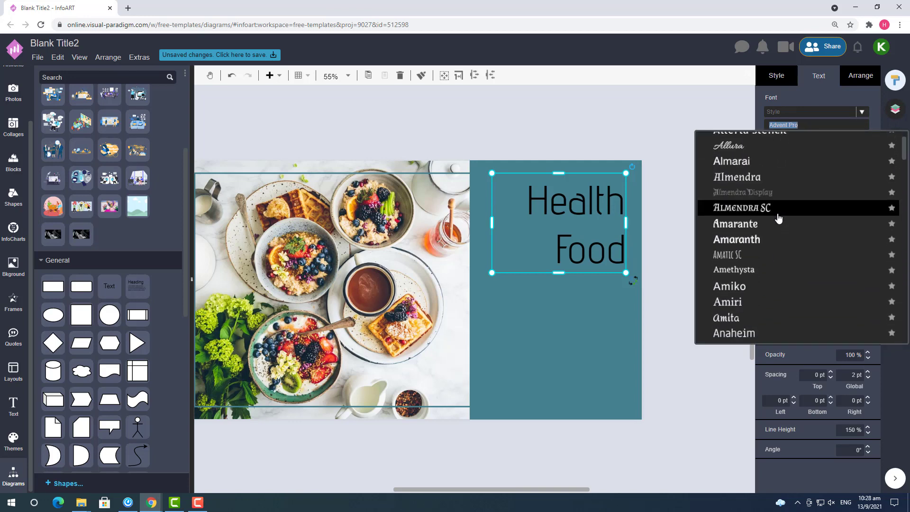
pyautogui.click(773, 211)
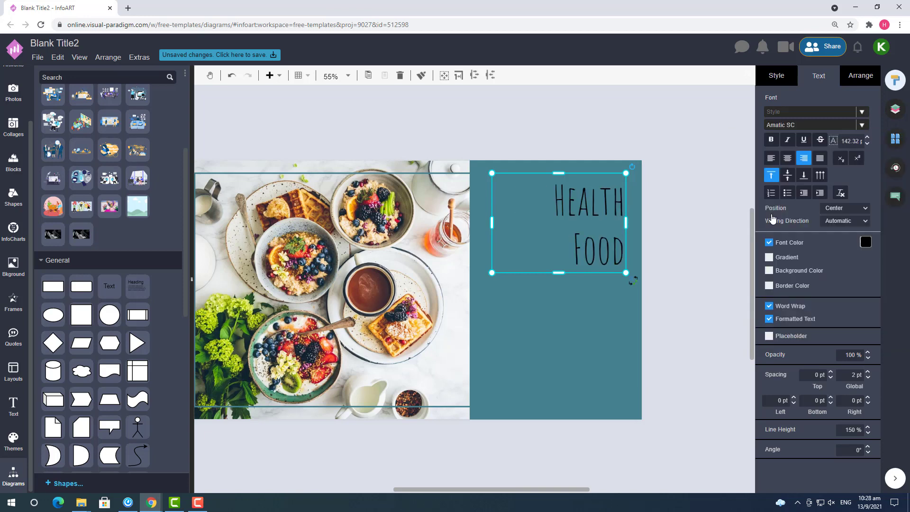
# Set the "Health Food" heading's font to Antonio.
pyautogui.click(835, 126)
pyautogui.scroll(-5, 820, 216)
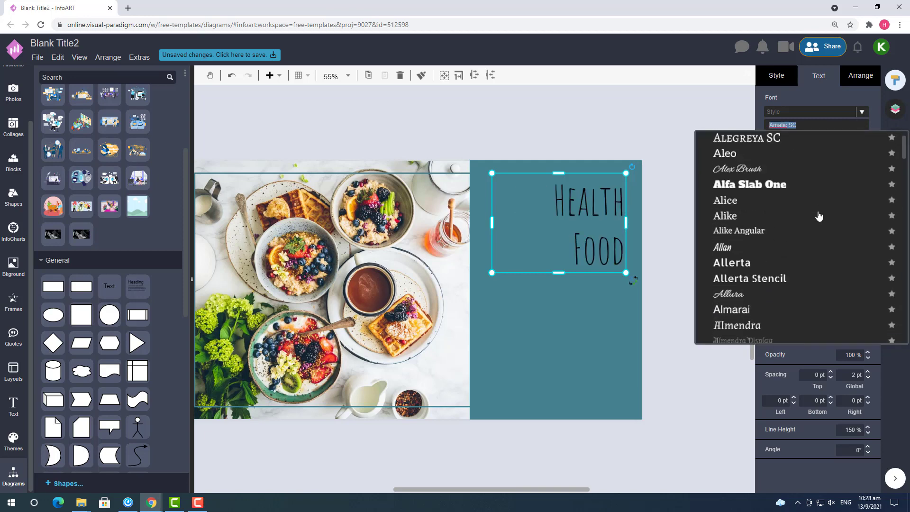
pyautogui.scroll(-3, 819, 216)
pyautogui.scroll(-1, 819, 216)
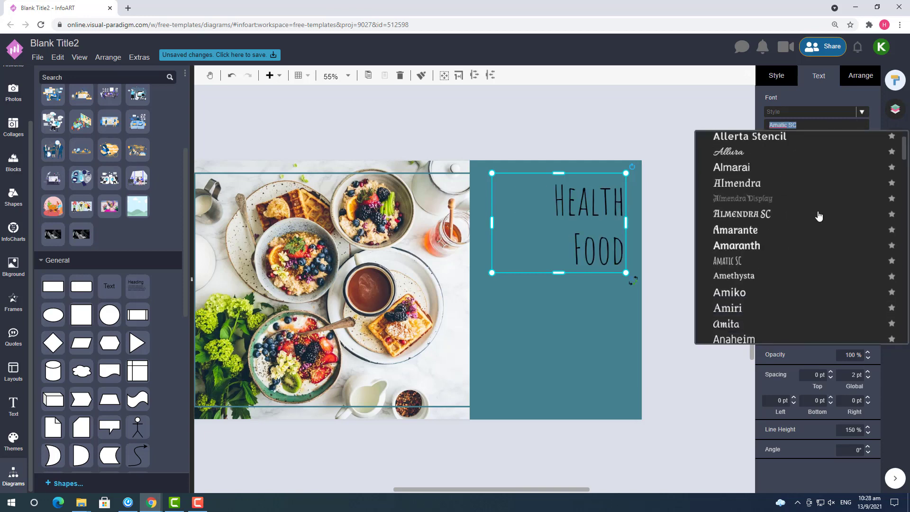
pyautogui.scroll(-1, 819, 216)
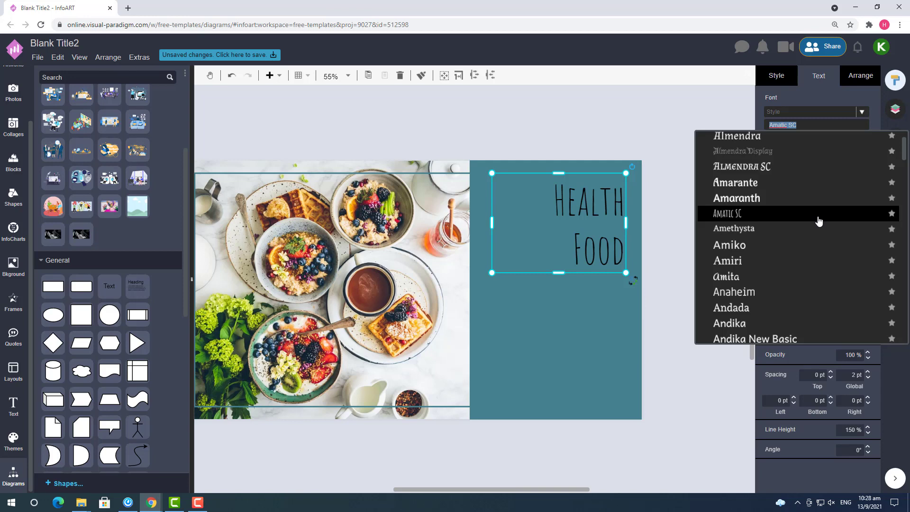
pyautogui.scroll(-2, 819, 221)
pyautogui.scroll(-2, 820, 221)
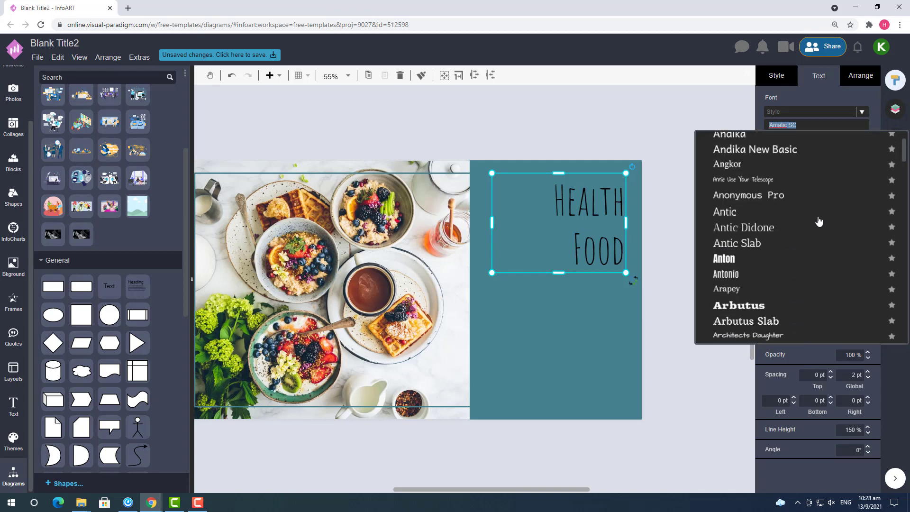
pyautogui.click(808, 272)
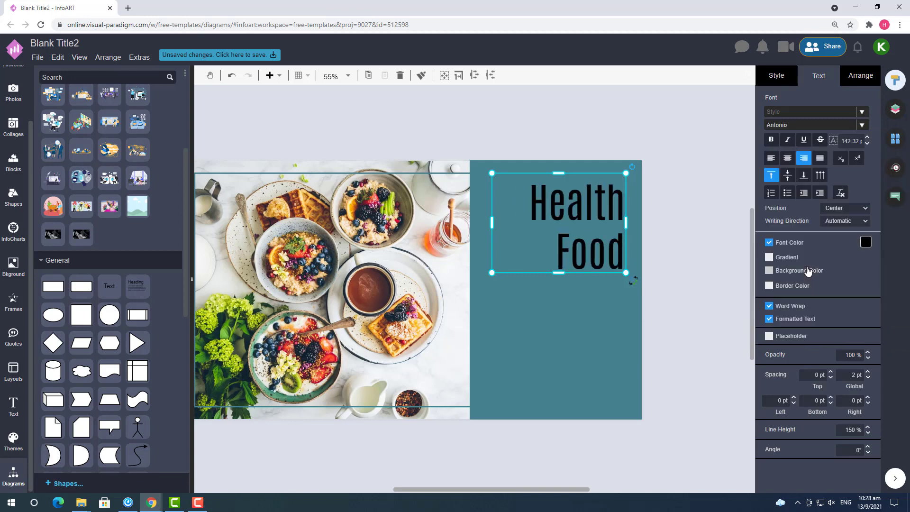
# Color the heading off-white and move it slightly down and inward from the teal panel's outer edge.
pyautogui.click(866, 243)
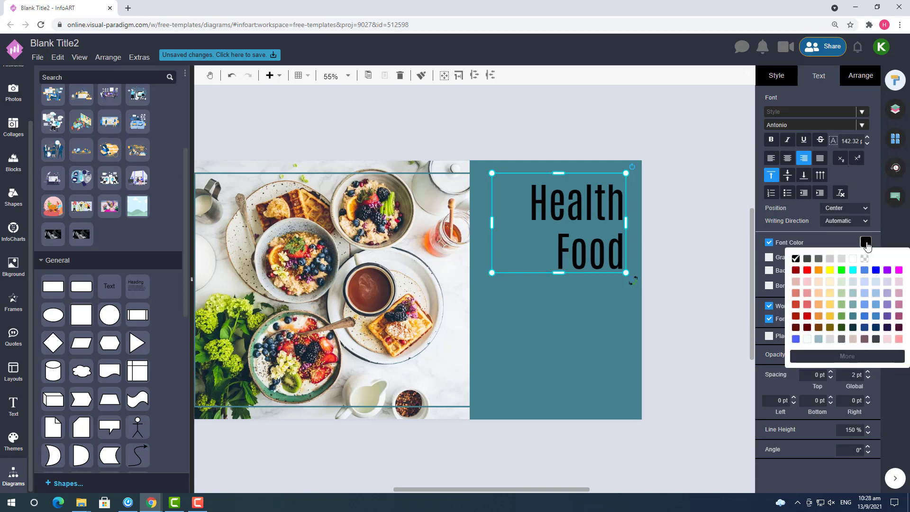
pyautogui.click(806, 339)
pyautogui.click(667, 249)
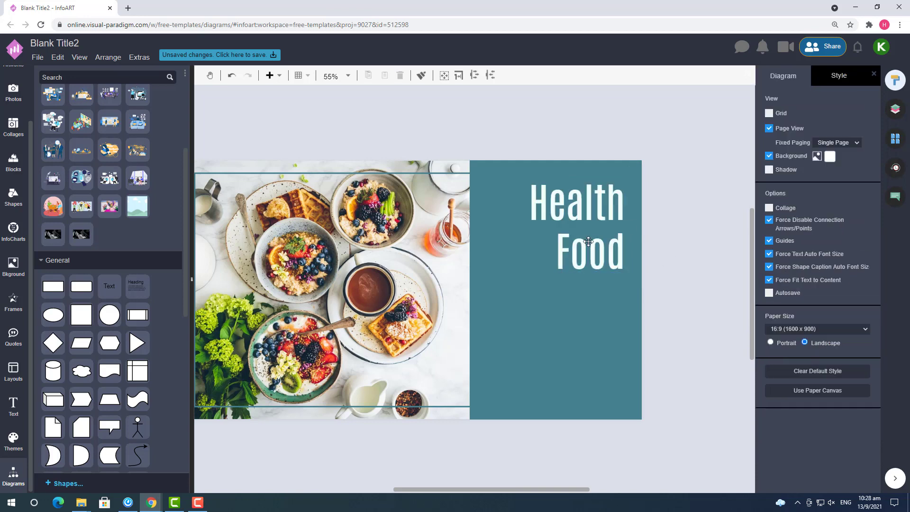
pyautogui.moveTo(582, 243); pyautogui.dragTo(571, 248)
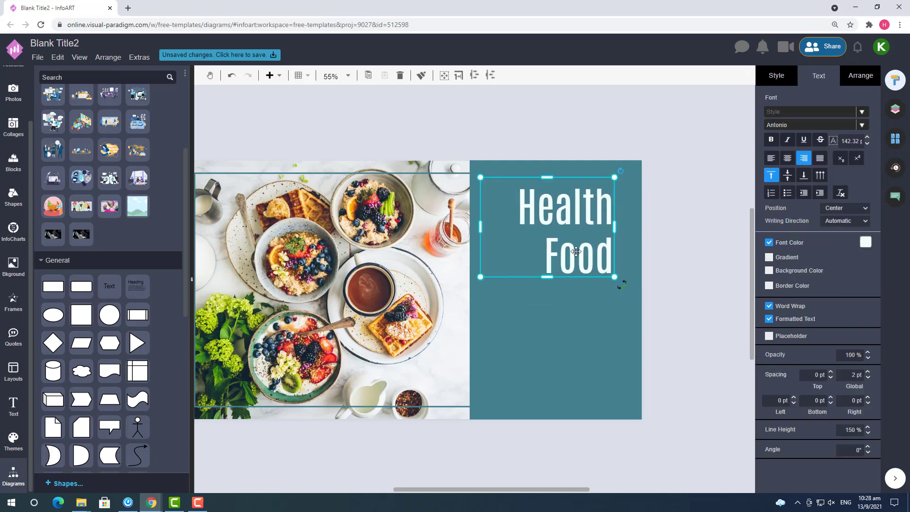
# Duplicate the outlined rectangle and place the copy over the teal panel, starting at the panel's inner edge and level with the original.
pyautogui.click(458, 405)
pyautogui.hotkey('ctrl', 'c')
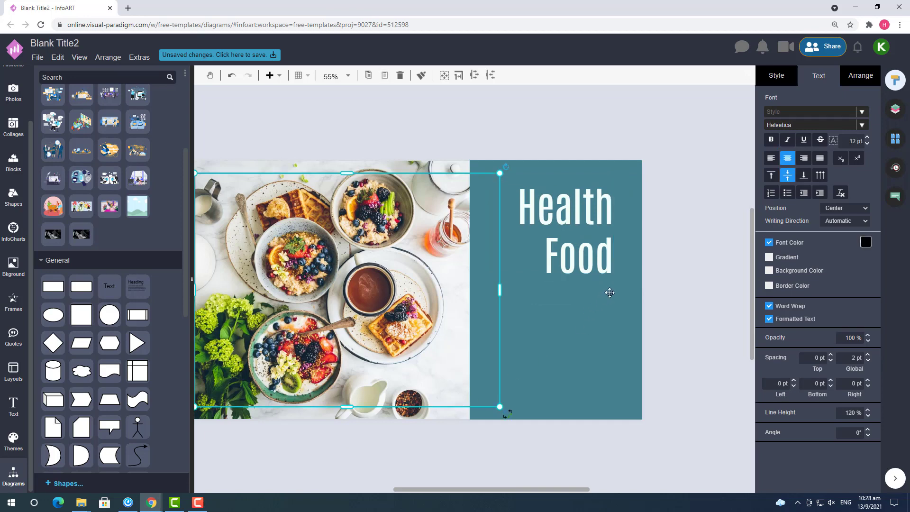
pyautogui.hotkey('ctrl', 'v')
pyautogui.moveTo(612, 293); pyautogui.dragTo(485, 167)
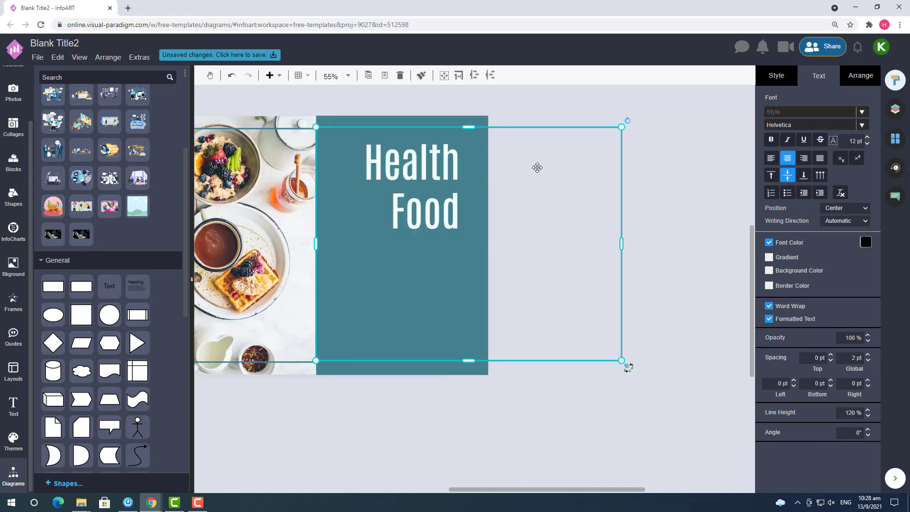
# Narrow the duplicated outlined frame to fit inside the teal panel and align its upper and lower edges with the photo's frame.
pyautogui.moveTo(622, 244); pyautogui.dragTo(466, 245)
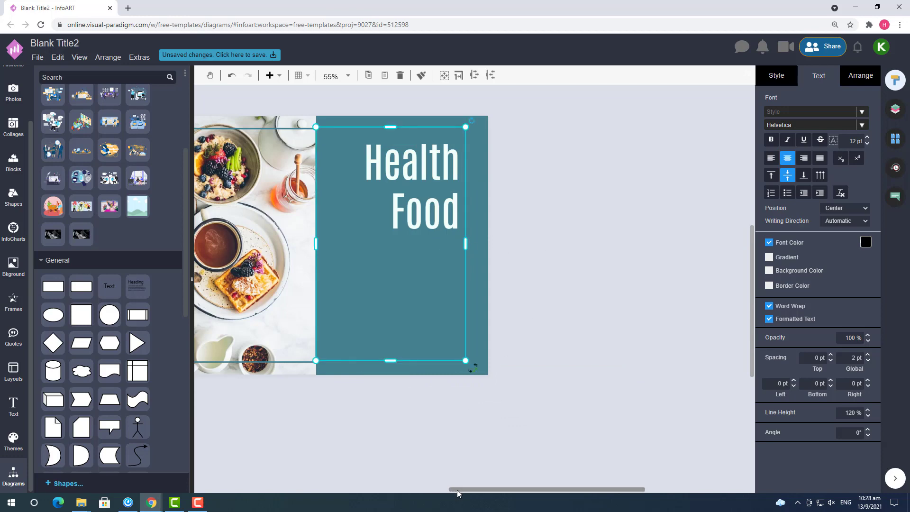
pyautogui.moveTo(456, 489); pyautogui.dragTo(393, 491)
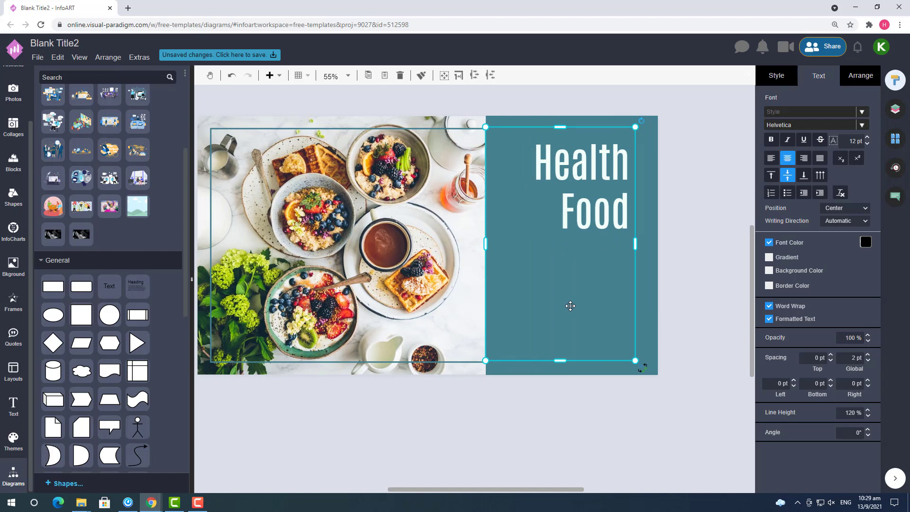
pyautogui.moveTo(571, 306)
pyautogui.mouseDown()
pyautogui.moveTo(602, 303)
pyautogui.moveTo(566, 309)
pyautogui.mouseUp()
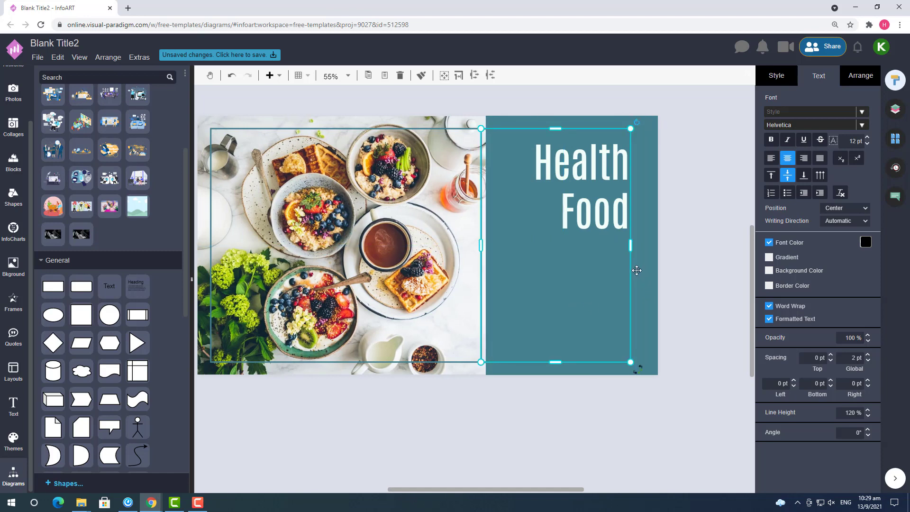
pyautogui.moveTo(633, 245)
pyautogui.mouseDown()
pyautogui.moveTo(654, 244)
pyautogui.moveTo(643, 246)
pyautogui.mouseUp()
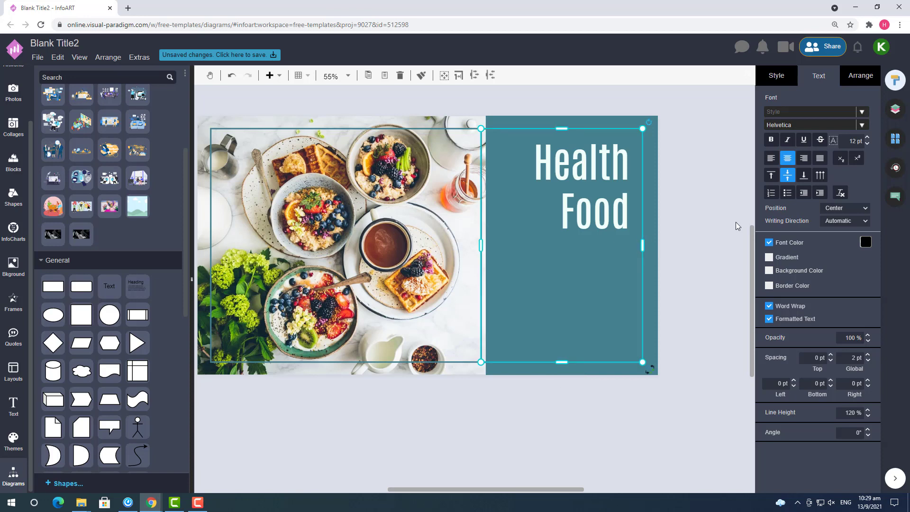
# Set the outline color of the teal panel's frame to off-white.
pyautogui.click(868, 244)
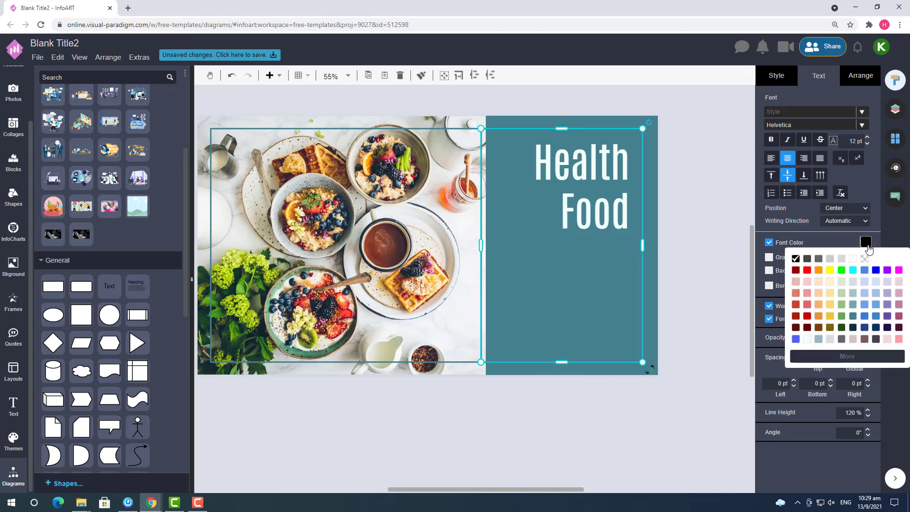
pyautogui.click(832, 234)
pyautogui.click(777, 76)
pyautogui.click(859, 170)
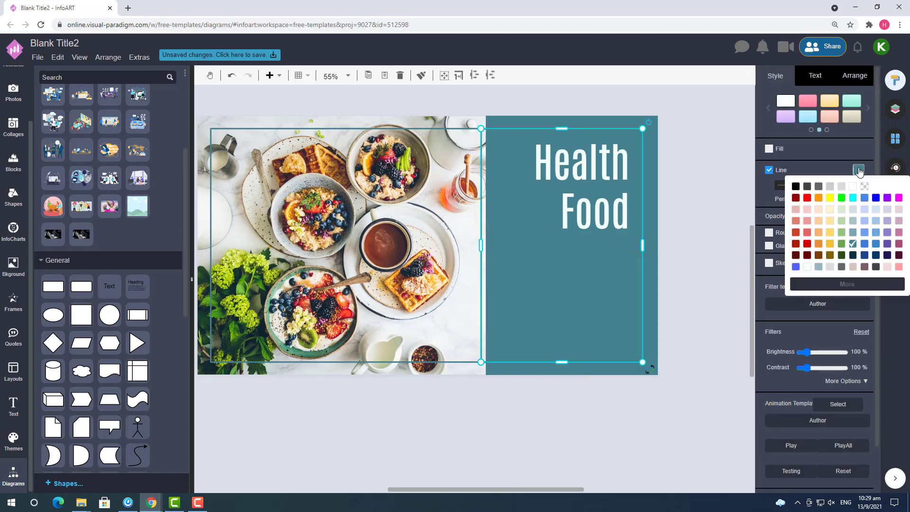
pyautogui.click(808, 267)
pyautogui.click(668, 232)
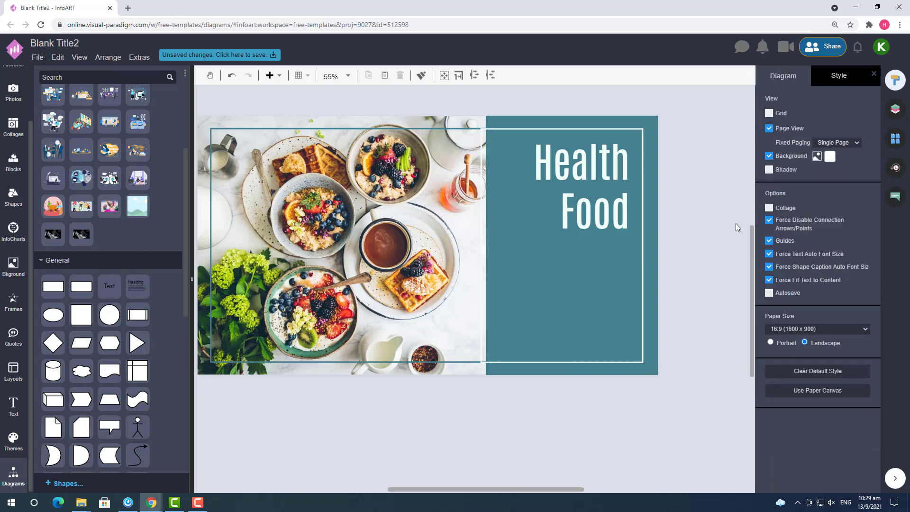
# Bring the breakfast photo with its outlined frame to the front.
pyautogui.click(449, 197)
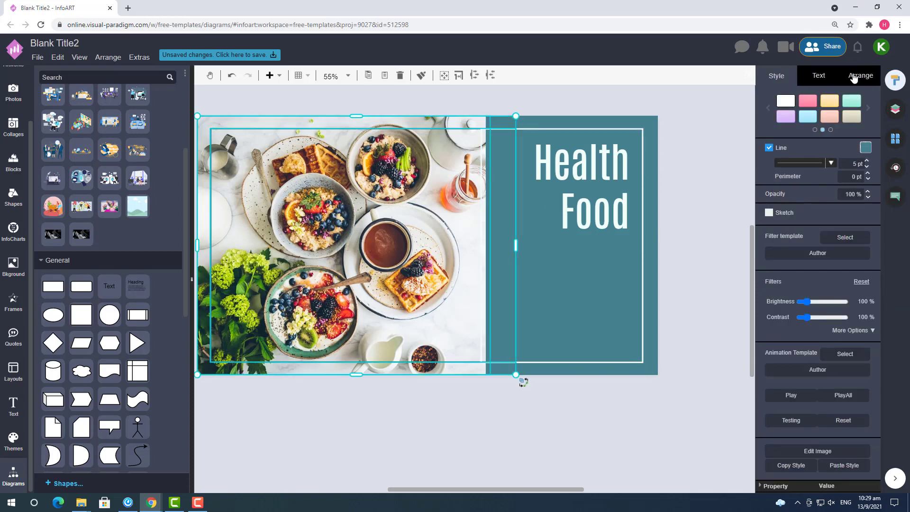
pyautogui.click(856, 76)
pyautogui.click(789, 101)
pyautogui.click(702, 157)
# Resize the photo's outlined frame to 976 pt wide and 817 pt high so it ends where the photo meets the teal panel.
pyautogui.click(448, 194)
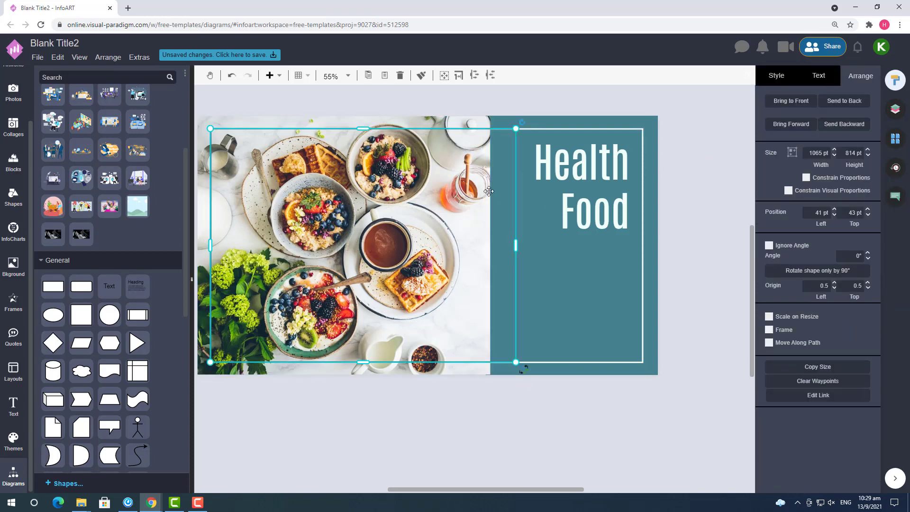
pyautogui.moveTo(517, 243); pyautogui.dragTo(492, 243)
pyautogui.scroll(1, 491, 243)
pyautogui.click(710, 275)
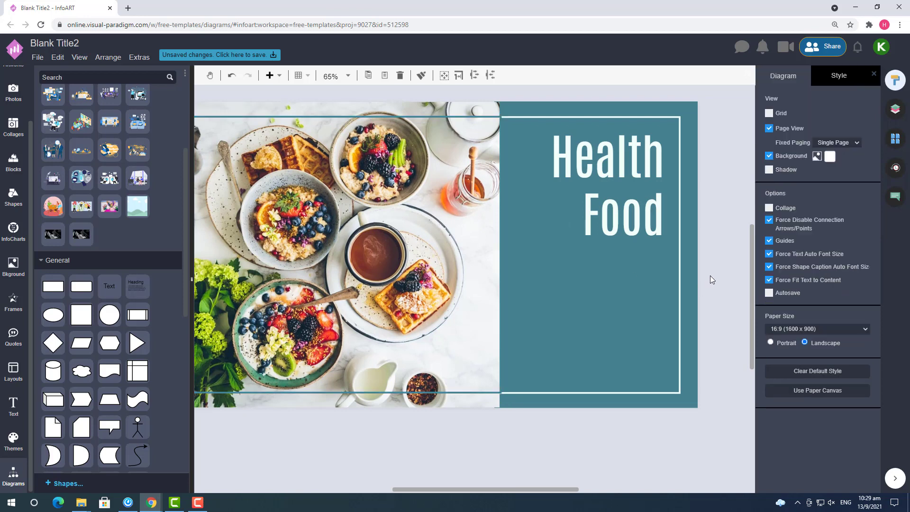
pyautogui.click(473, 256)
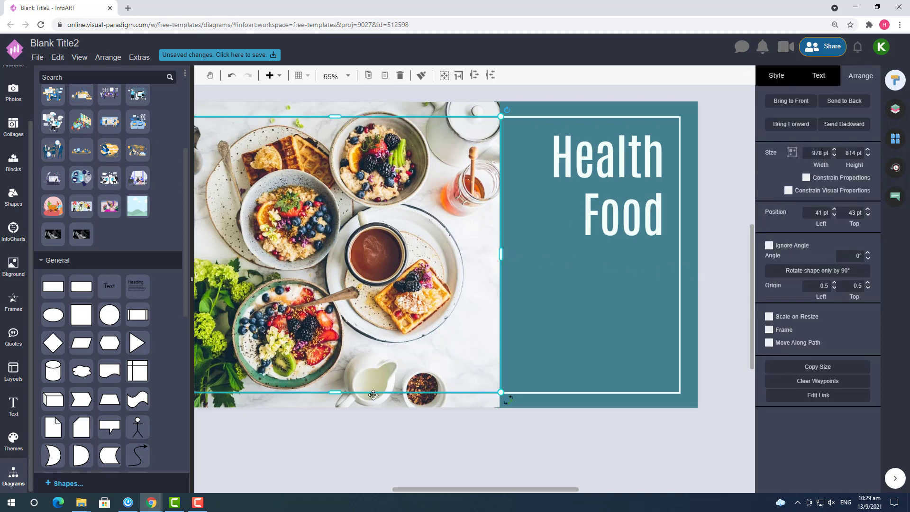
pyautogui.moveTo(336, 393); pyautogui.dragTo(336, 393)
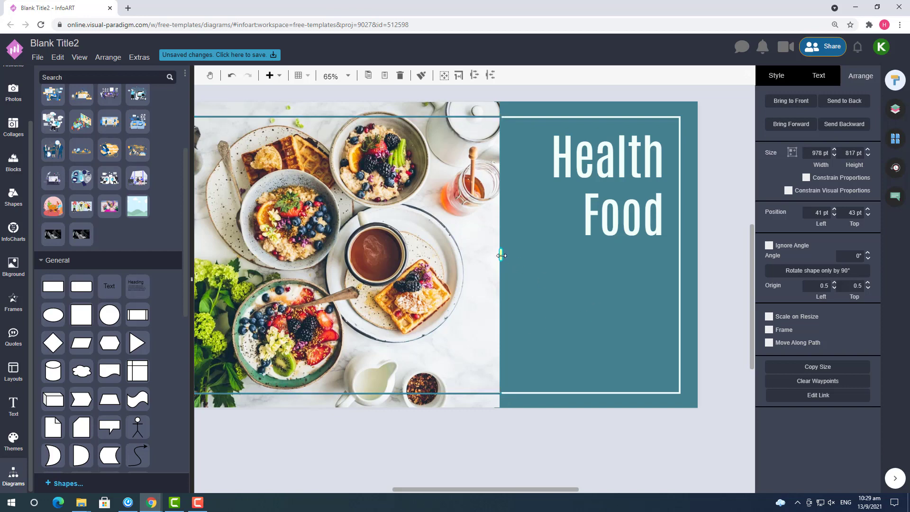
pyautogui.moveTo(501, 255); pyautogui.dragTo(501, 256)
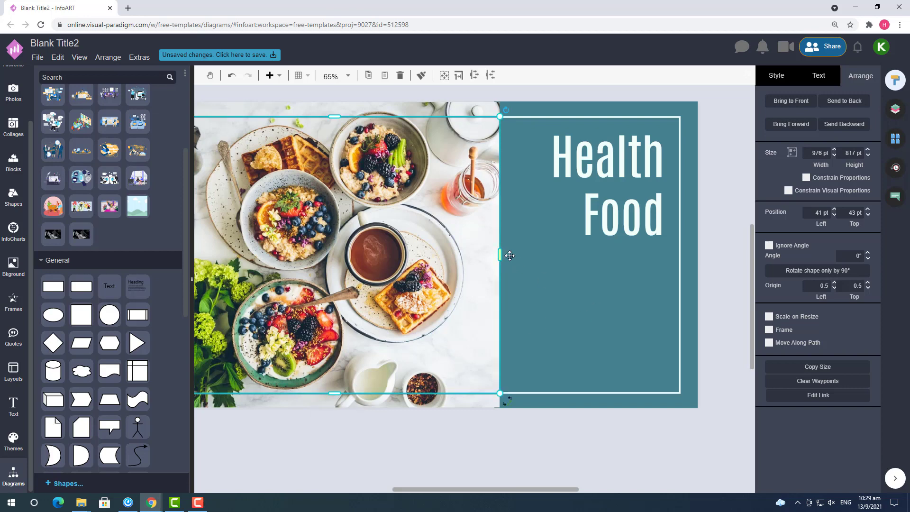
pyautogui.click(721, 248)
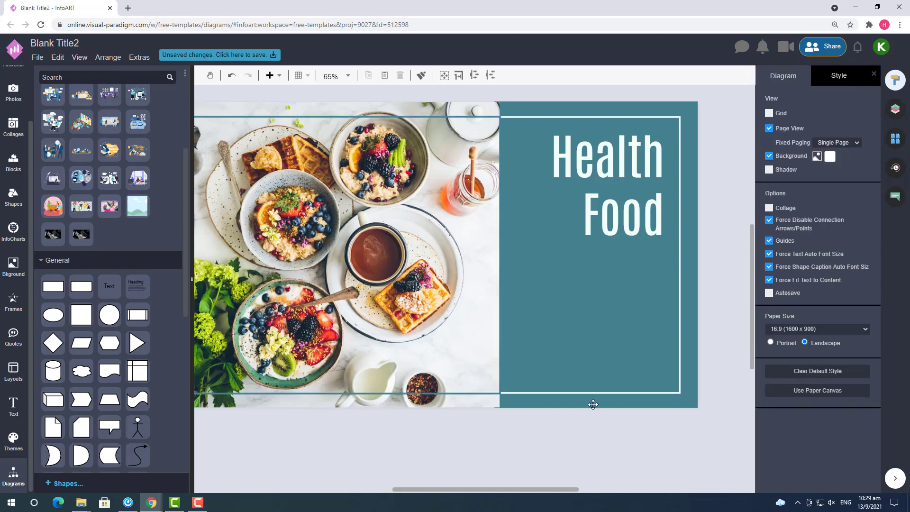
# Bring the off-white outlined frame on the teal panel to the front.
pyautogui.click(555, 405)
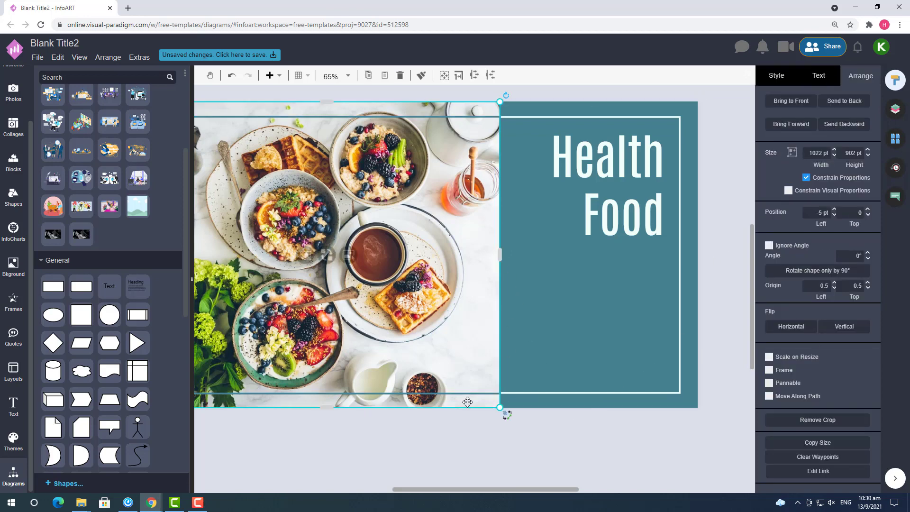
pyautogui.moveTo(594, 407); pyautogui.dragTo(595, 408)
pyautogui.click(596, 421)
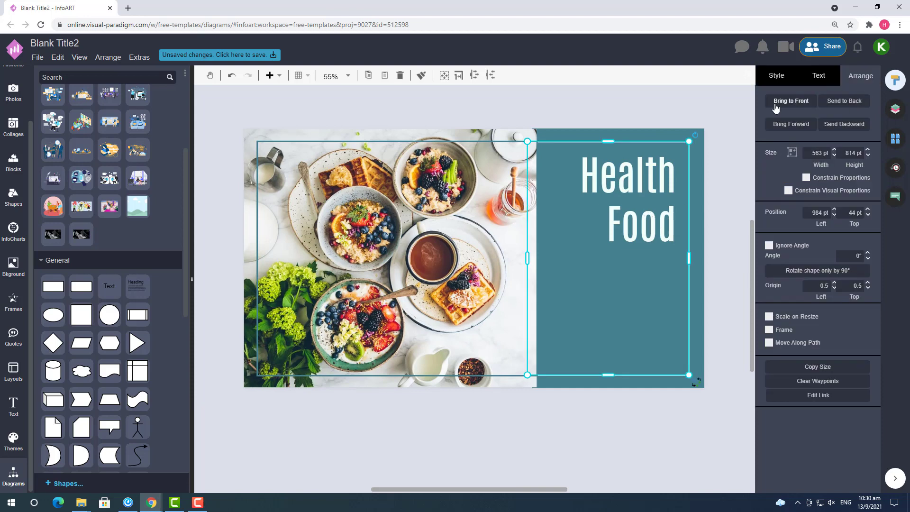
pyautogui.click(808, 103)
pyautogui.click(710, 112)
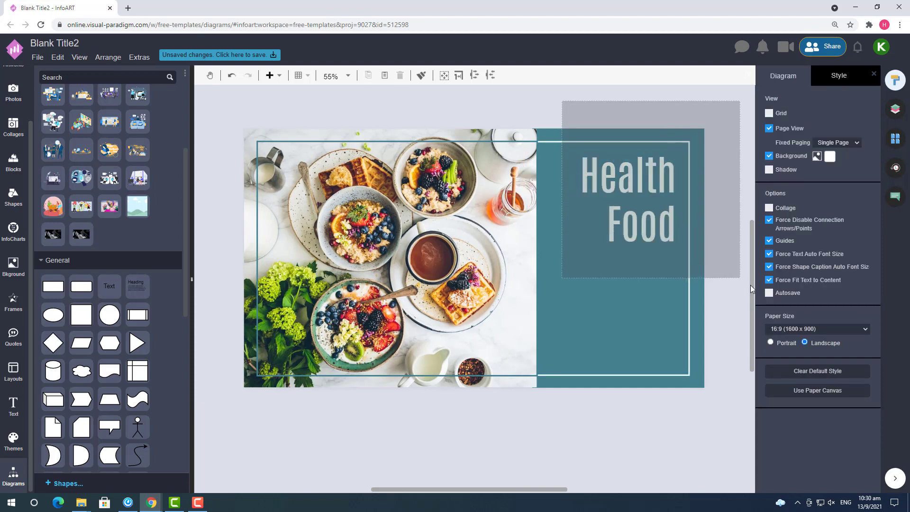
pyautogui.click(697, 210)
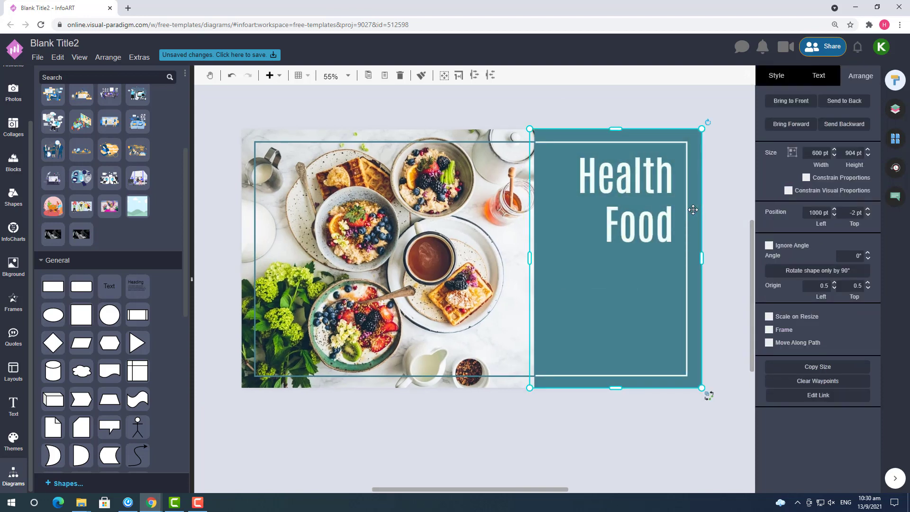
pyautogui.click(743, 257)
# Bring the "Lorem ipsum" paragraph lying below the page closer to the page's lower edge and widen its text box on both sides.
pyautogui.moveTo(567, 494); pyautogui.dragTo(609, 495)
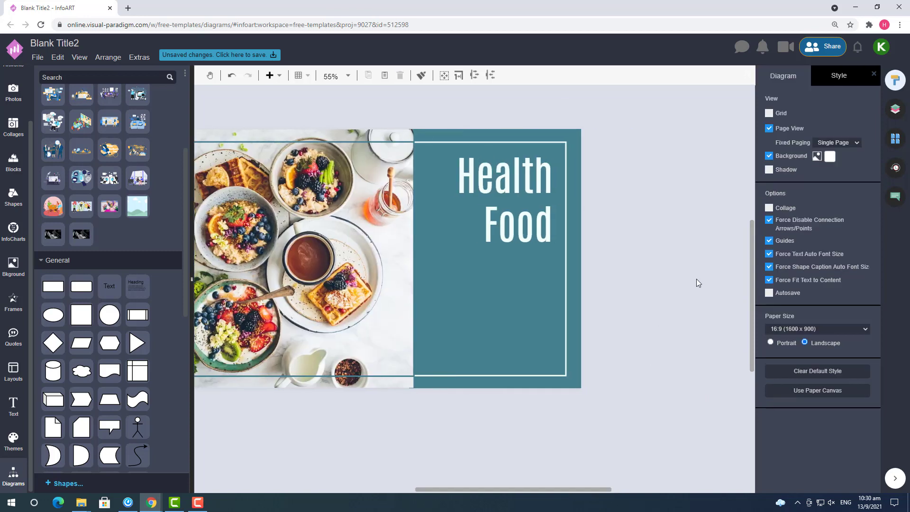
pyautogui.moveTo(695, 295)
pyautogui.mouseDown()
pyautogui.moveTo(403, 154)
pyautogui.moveTo(356, 105)
pyautogui.mouseUp()
pyautogui.click(674, 157)
pyautogui.click(483, 445)
pyautogui.moveTo(483, 437); pyautogui.dragTo(484, 409)
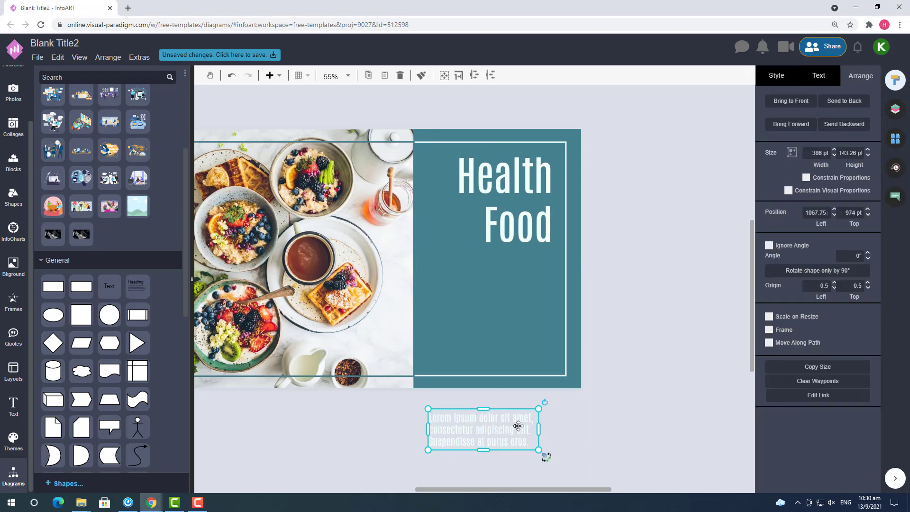
pyautogui.moveTo(537, 430); pyautogui.dragTo(554, 431)
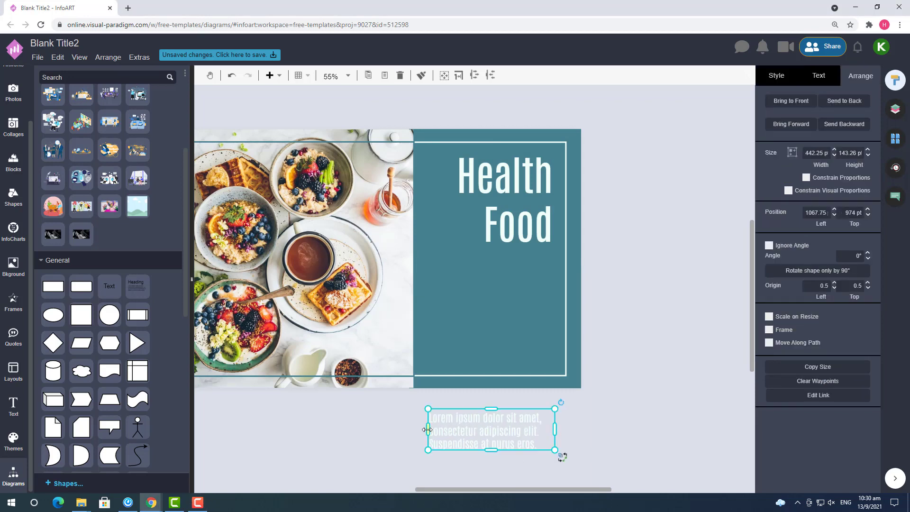
pyautogui.moveTo(428, 429); pyautogui.dragTo(404, 429)
# Right-align the paragraph, scale it down to 34.28 pt and place it on the teal panel beneath the "Health Food" heading.
pyautogui.click(818, 80)
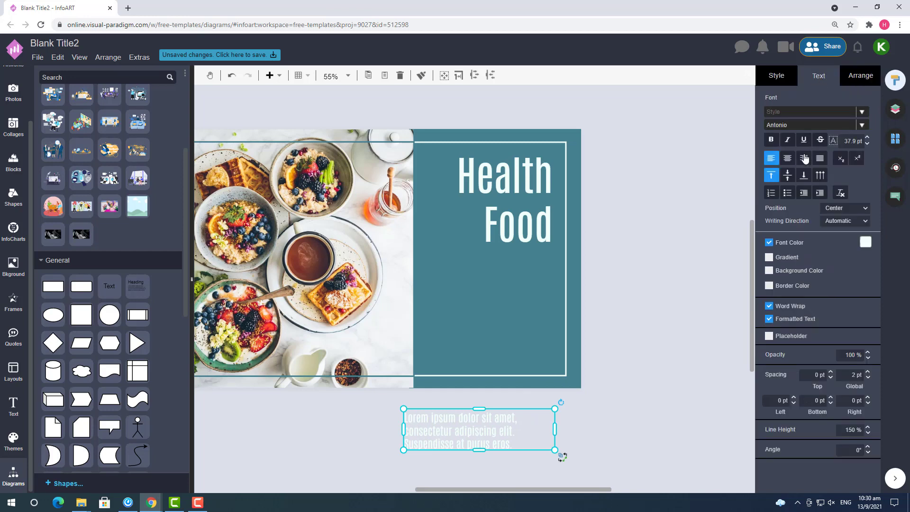
pyautogui.click(804, 158)
pyautogui.moveTo(402, 431)
pyautogui.mouseDown()
pyautogui.moveTo(380, 428)
pyautogui.moveTo(388, 428)
pyautogui.mouseUp()
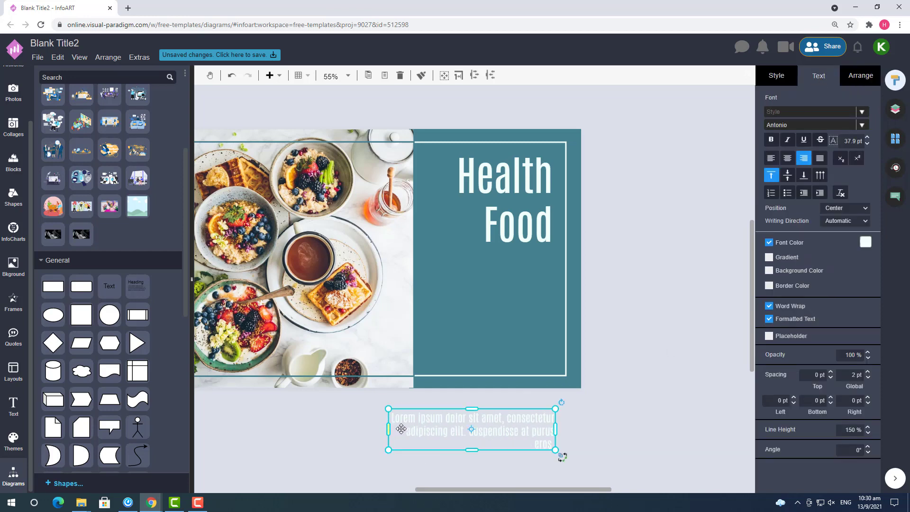
pyautogui.moveTo(554, 410); pyautogui.dragTo(561, 308)
pyautogui.moveTo(520, 287); pyautogui.dragTo(548, 256)
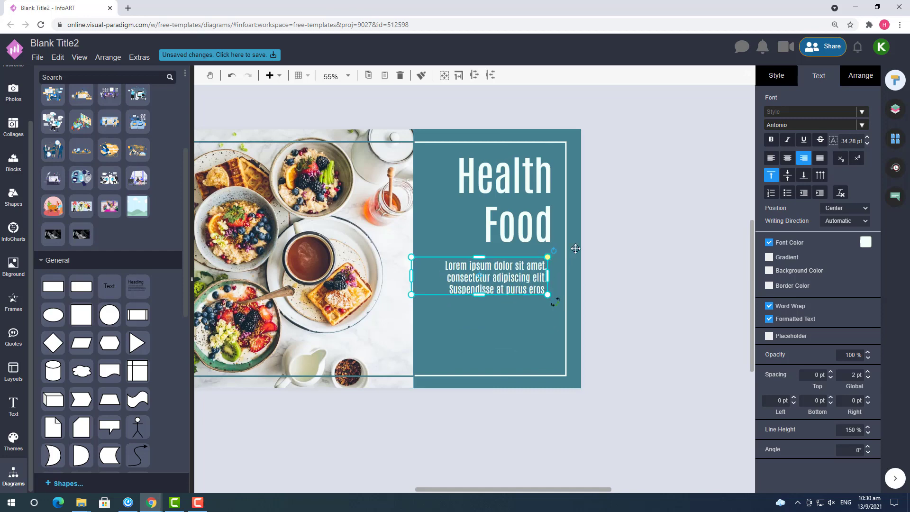
# Try the Big Shoulders Display font on the "Lorem ipsum" paragraph.
pyautogui.click(825, 126)
pyautogui.scroll(-2, 817, 179)
pyautogui.scroll(2, 829, 143)
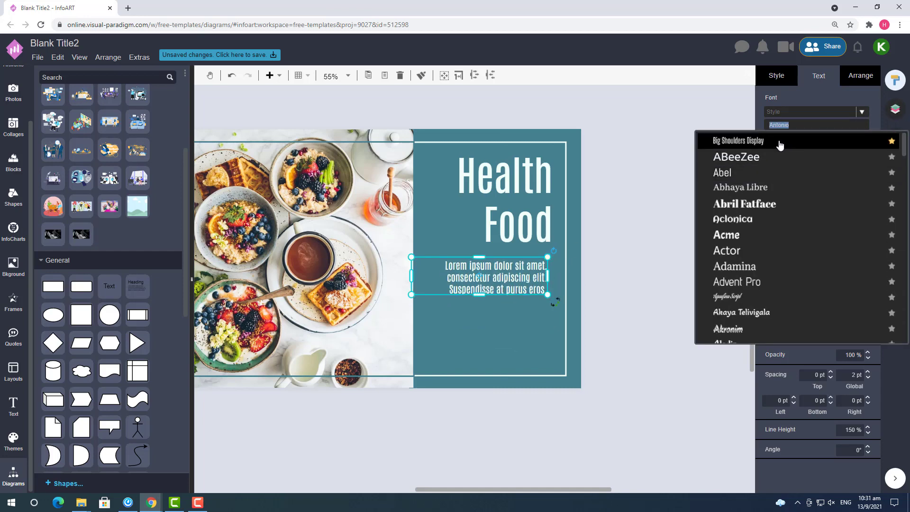
pyautogui.click(827, 141)
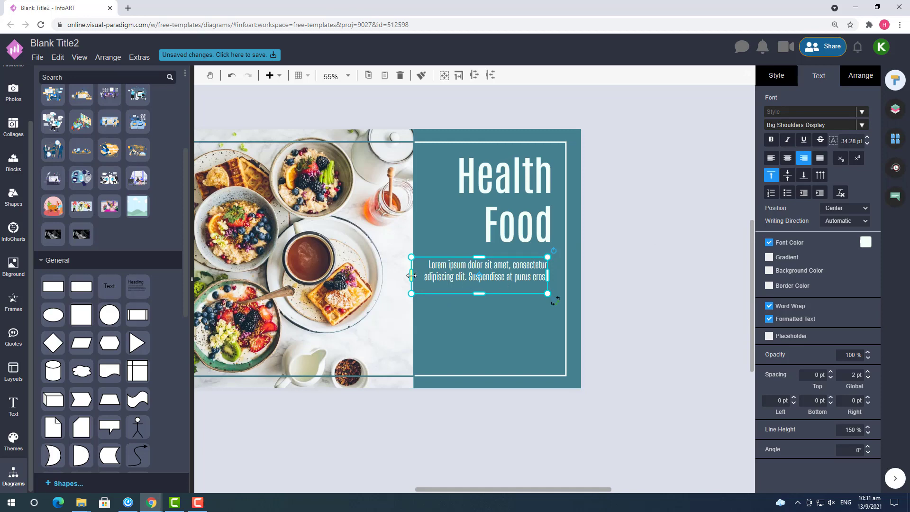
# Scale the paragraph up to 40.69 pt and move it to the lower part of the teal panel, aligned with the heading's outer edge.
pyautogui.moveTo(412, 275); pyautogui.dragTo(502, 328)
pyautogui.moveTo(445, 339); pyautogui.dragTo(416, 349)
pyautogui.moveTo(490, 329); pyautogui.dragTo(494, 312)
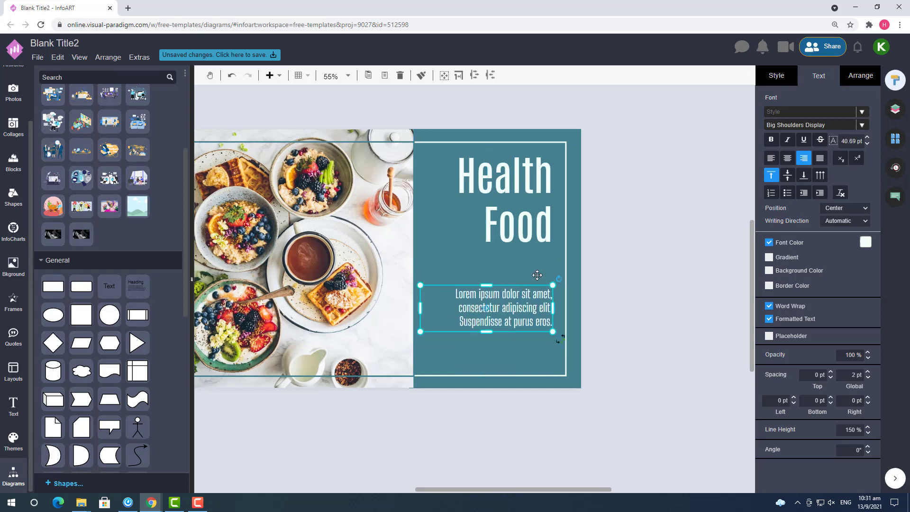
# Try the Cuprum font on the "Lorem ipsum" paragraph.
pyautogui.click(803, 129)
pyautogui.scroll(-15, 824, 241)
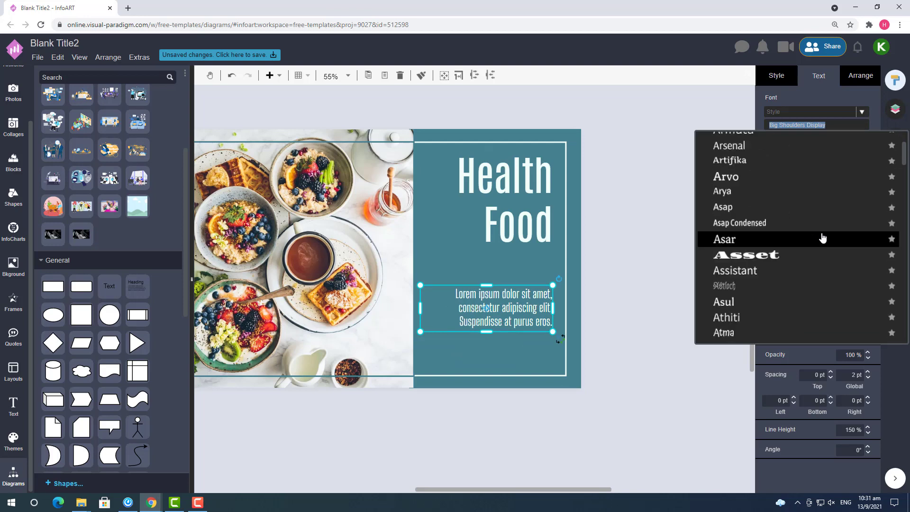
pyautogui.scroll(-15, 823, 241)
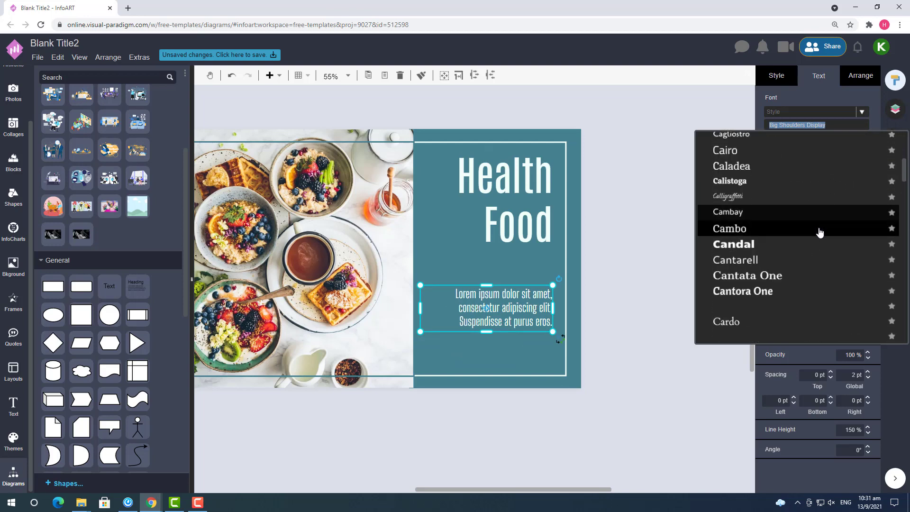
pyautogui.scroll(-10, 820, 232)
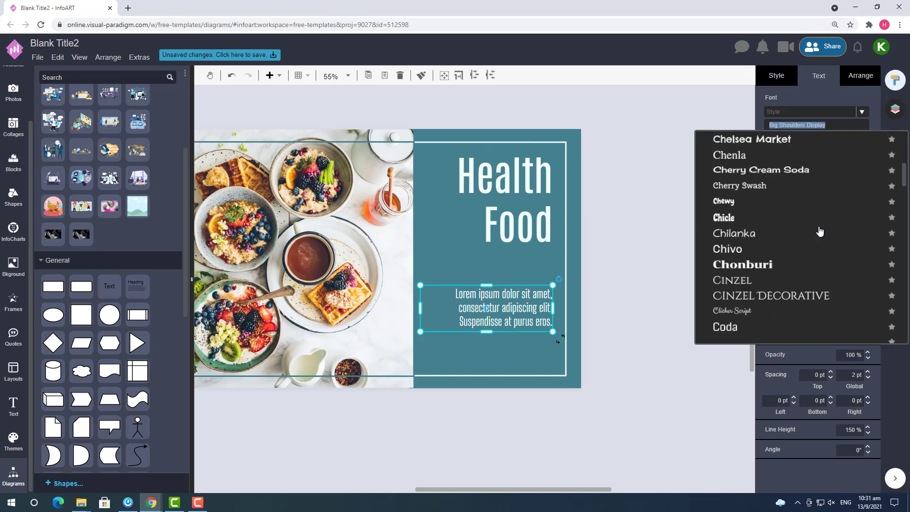
pyautogui.scroll(-8, 820, 232)
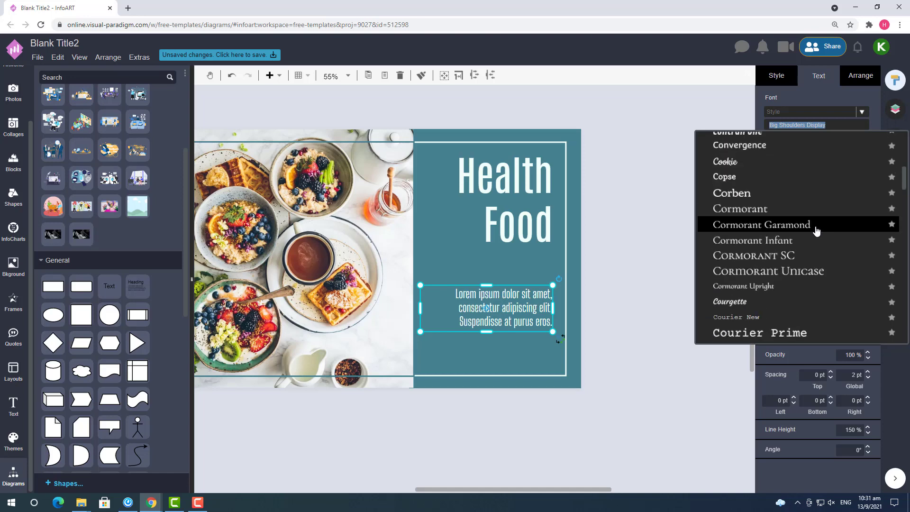
pyautogui.scroll(-5, 815, 229)
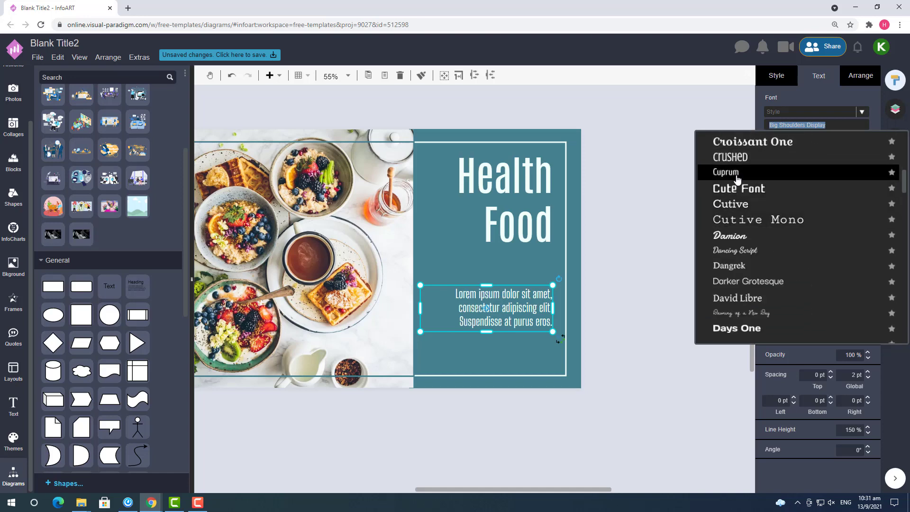
pyautogui.click(813, 173)
# Set the paragraph's font to Abel and scale its text box down to 37.03 pt text.
pyautogui.click(801, 125)
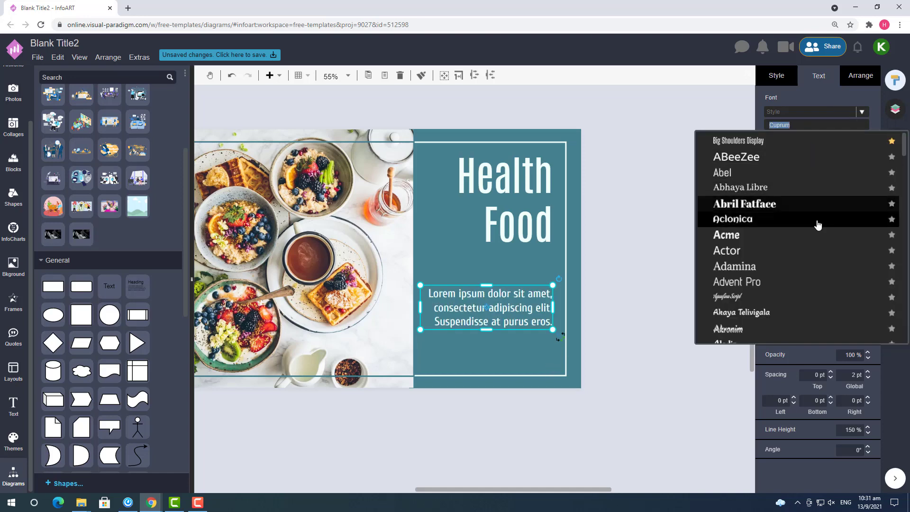
pyautogui.click(759, 175)
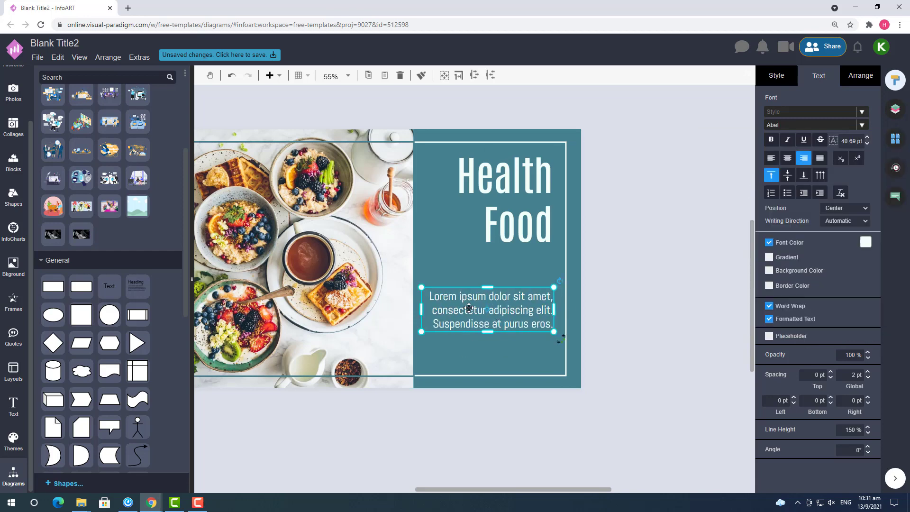
pyautogui.moveTo(421, 288); pyautogui.dragTo(433, 292)
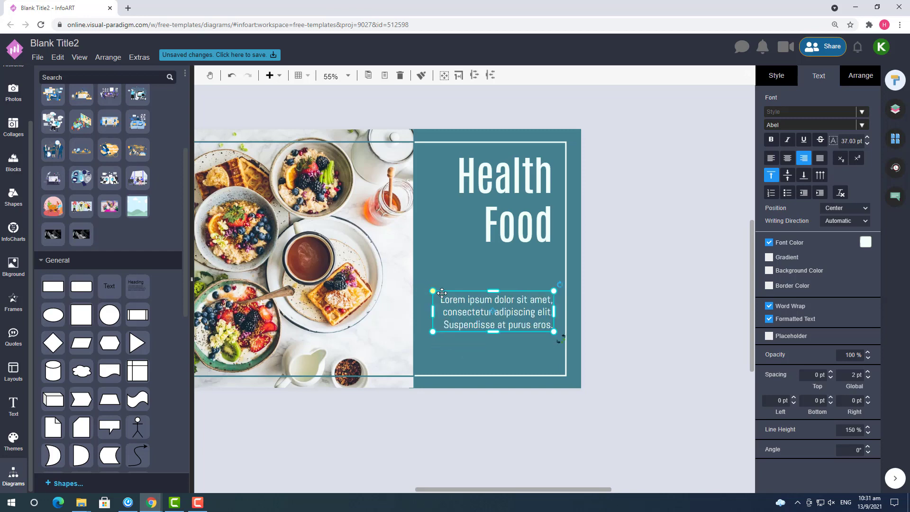
# Move the paragraph lower in the teal panel and add a thin white horizontal line between it and the heading.
pyautogui.moveTo(489, 320); pyautogui.dragTo(477, 337)
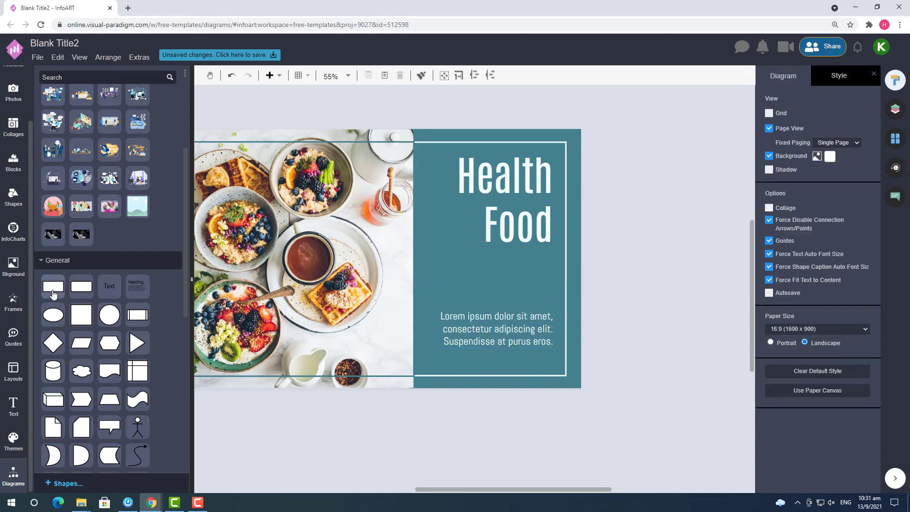
pyautogui.doubleClick(635, 297)
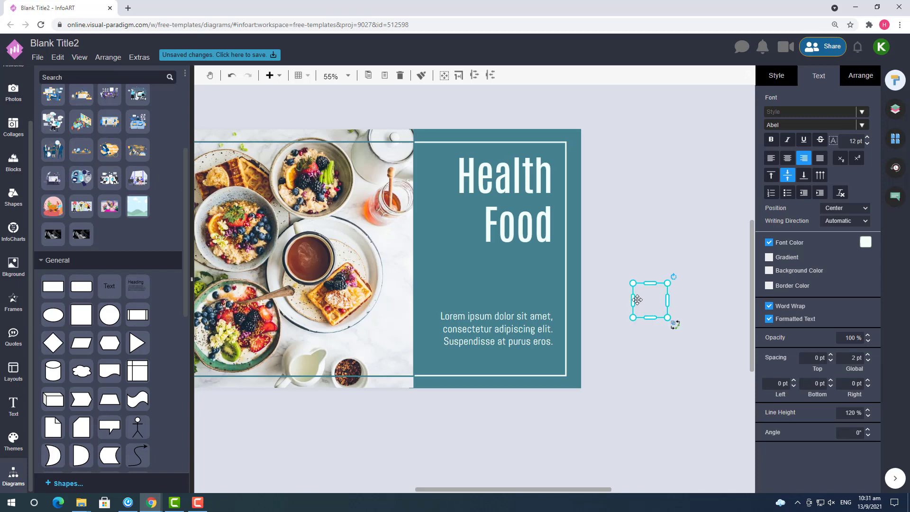
pyautogui.moveTo(633, 300); pyautogui.dragTo(518, 318)
pyautogui.moveTo(594, 286); pyautogui.dragTo(634, 272)
pyautogui.moveTo(503, 272); pyautogui.dragTo(522, 263)
pyautogui.click(715, 259)
# Move the paragraph closer to the white line, shift the heading and line slightly down, and align the outer edges of all three.
pyautogui.moveTo(531, 322); pyautogui.dragTo(510, 297)
pyautogui.click(522, 204)
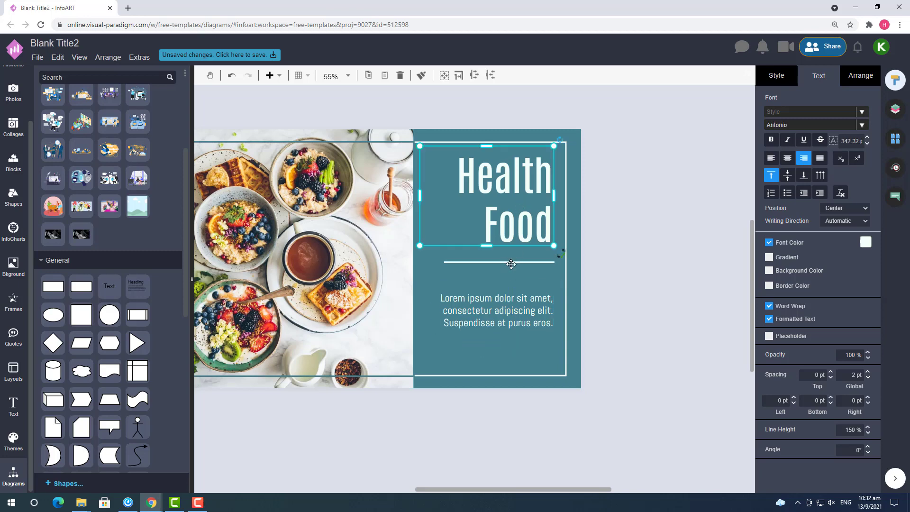
pyautogui.moveTo(511, 265); pyautogui.dragTo(529, 272)
pyautogui.click(664, 269)
pyautogui.click(517, 235)
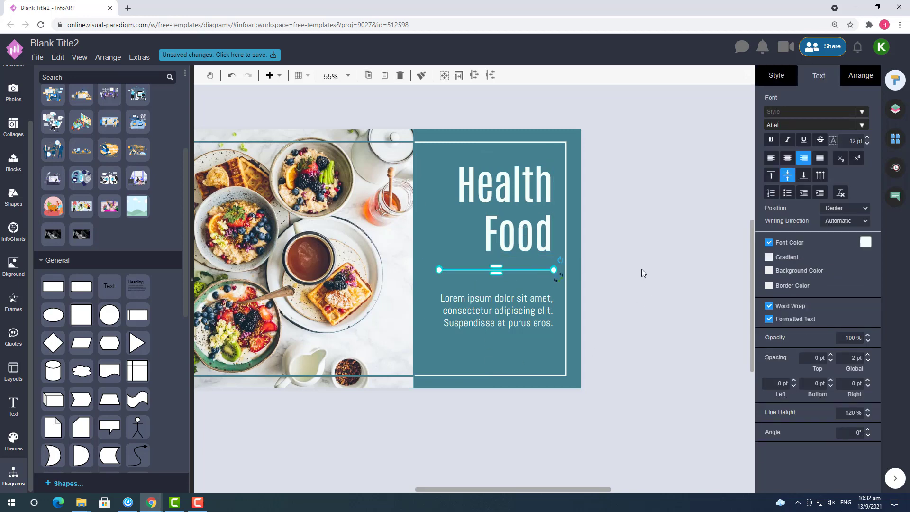
pyautogui.click(642, 268)
pyautogui.moveTo(520, 321); pyautogui.dragTo(516, 323)
pyautogui.click(706, 288)
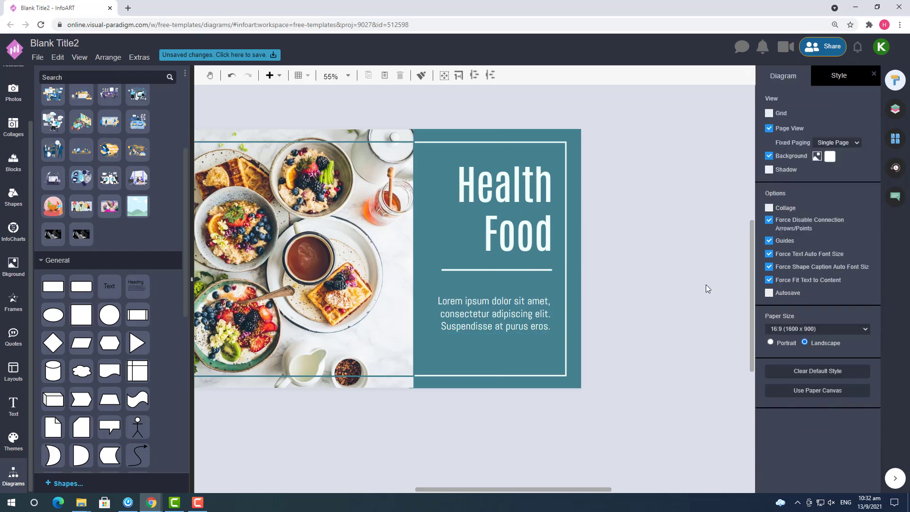
# Move the white line and the paragraph down together to widen the gap below the heading.
pyautogui.click(488, 272)
pyautogui.keyDown('shift'); pyautogui.click(498, 315); pyautogui.keyUp('shift')
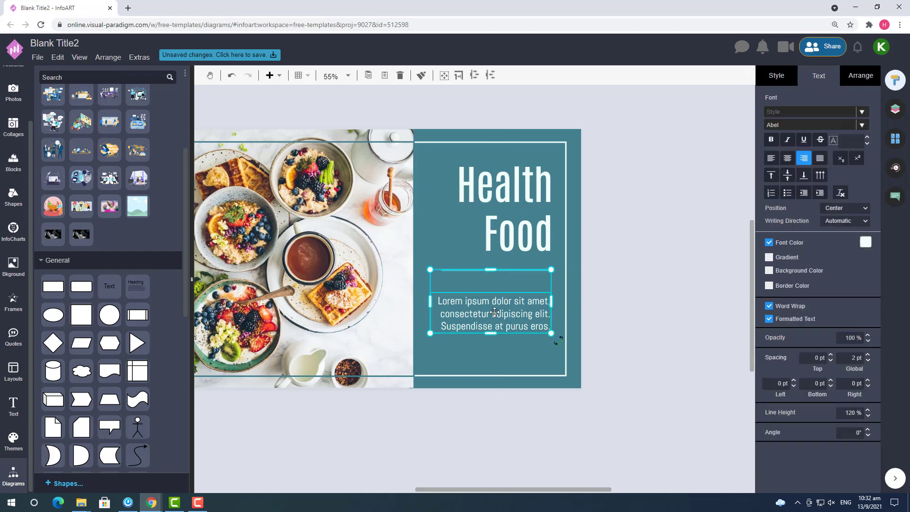
pyautogui.moveTo(495, 313); pyautogui.dragTo(513, 319)
pyautogui.click(614, 251)
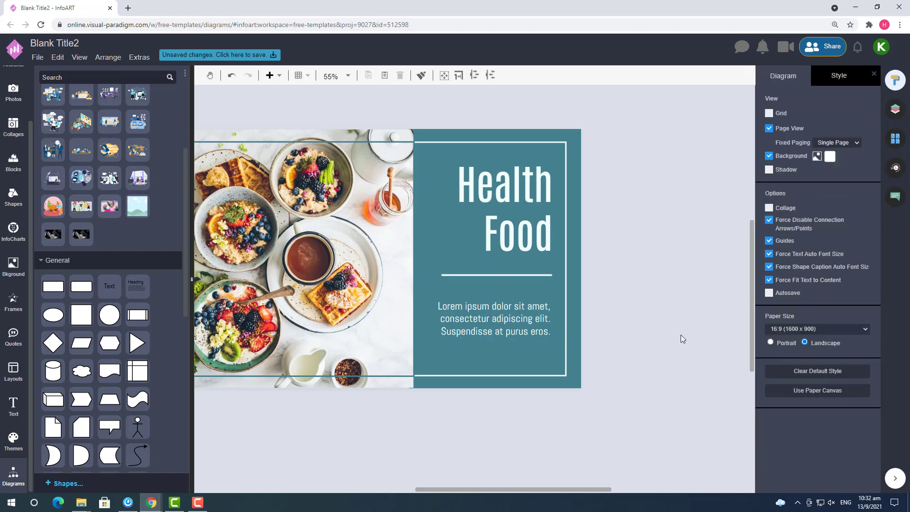
# Move the heading, white line and paragraph down together to centre them vertically within the panel's outlined frame.
pyautogui.scroll(-2, 550, 481)
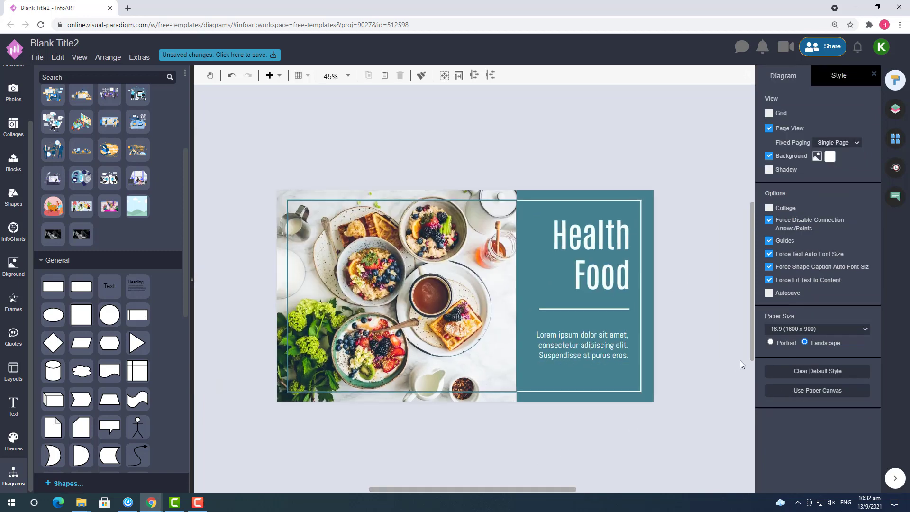
pyautogui.click(625, 335)
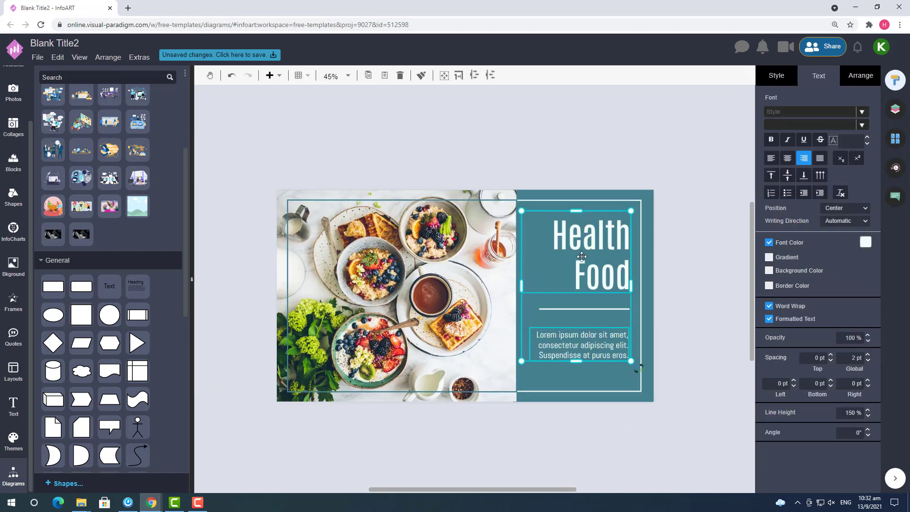
pyautogui.click(696, 252)
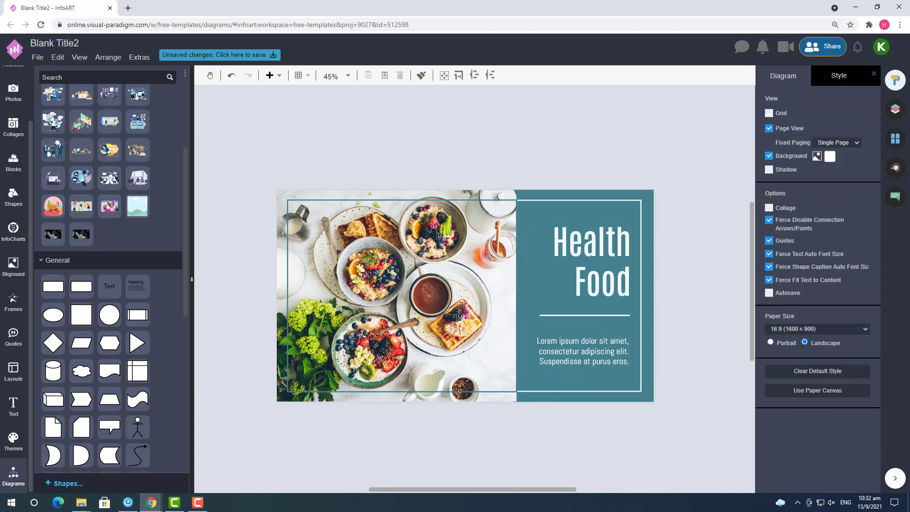
pyautogui.press('F10')
# Rename the file as "Food Photo Health Food Title".
pyautogui.click(55, 43)
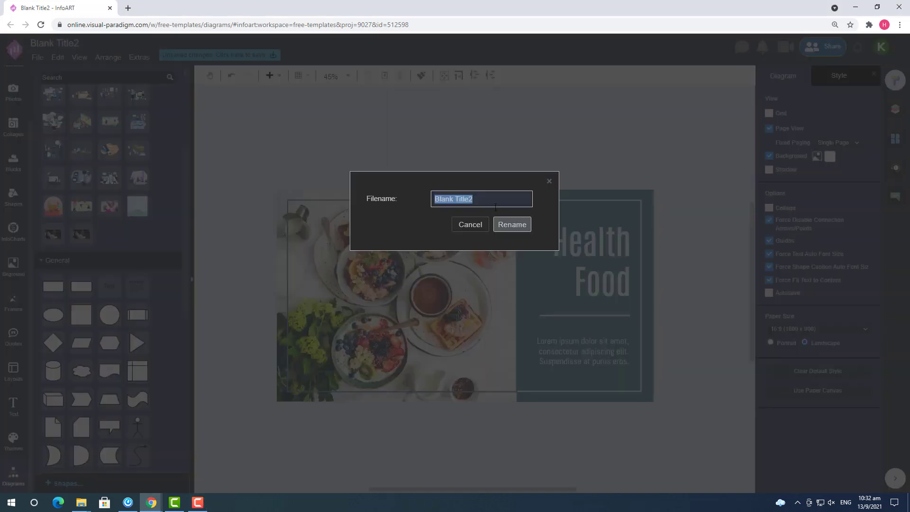
pyautogui.click(495, 199)
pyautogui.moveTo(454, 200); pyautogui.dragTo(360, 190)
pyautogui.write('Food Photo Health Food')
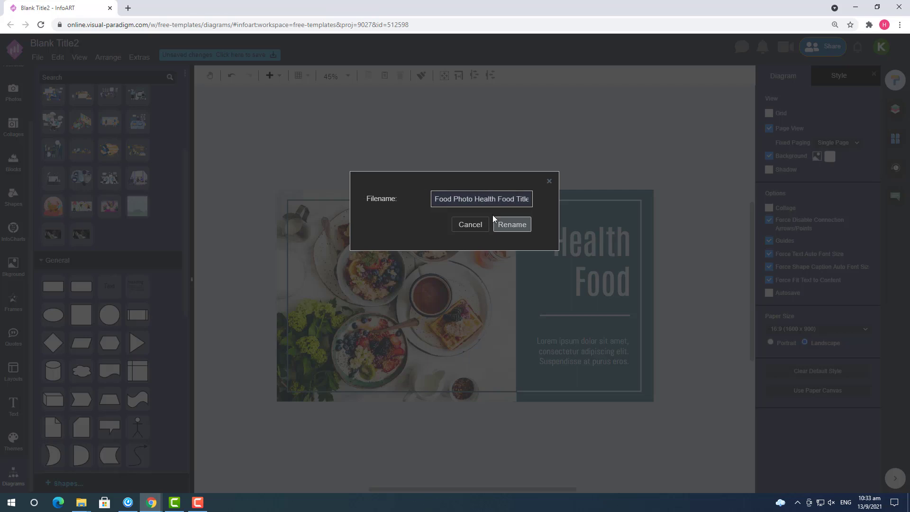
pyautogui.click(513, 226)
# Export the design as a JPG image at 100% zoom with border width 0, and open the downloaded file in Photos.
pyautogui.click(37, 57)
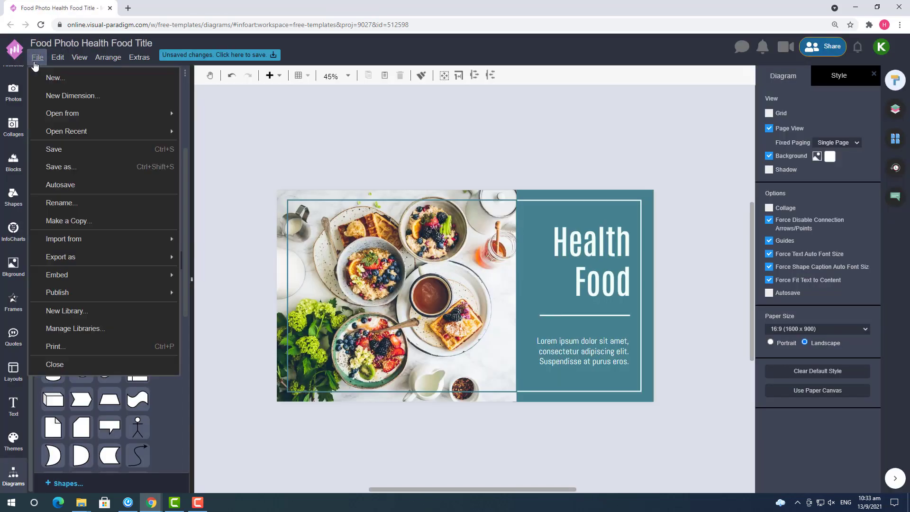
pyautogui.moveTo(110, 258)
pyautogui.click(200, 275)
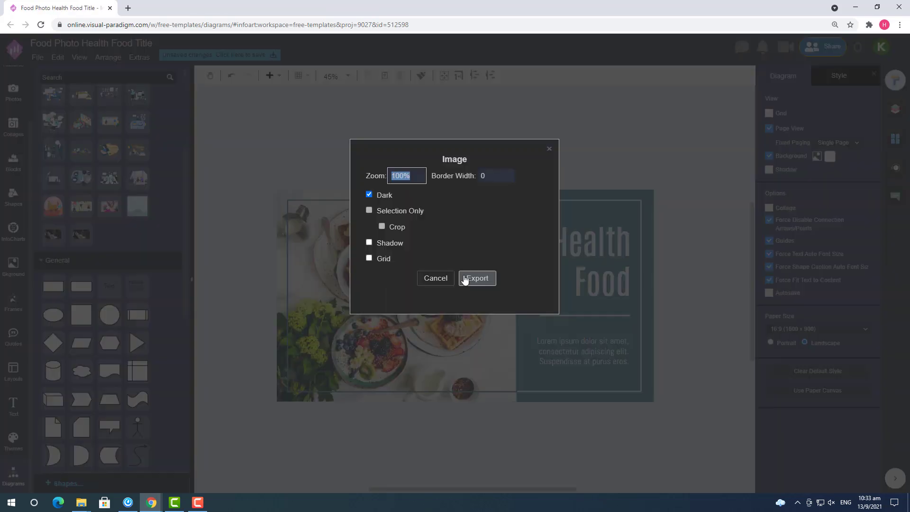
pyautogui.click(465, 277)
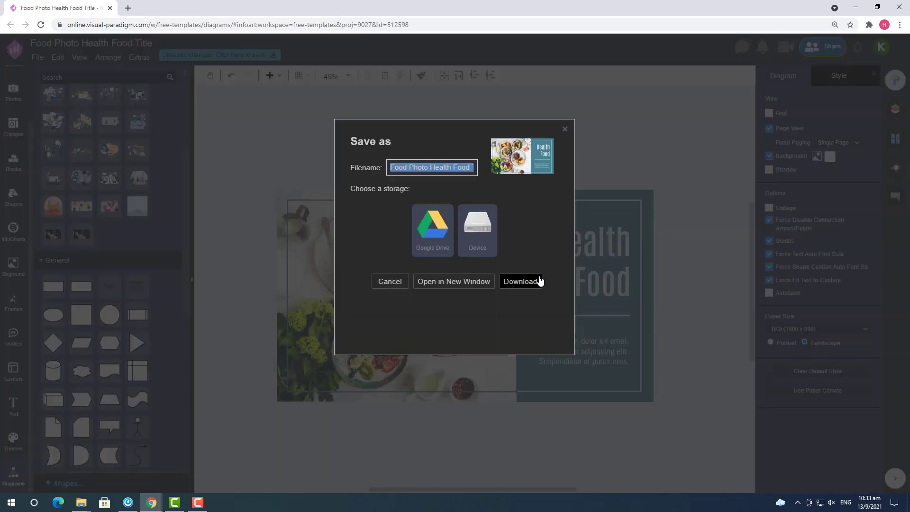
pyautogui.click(538, 282)
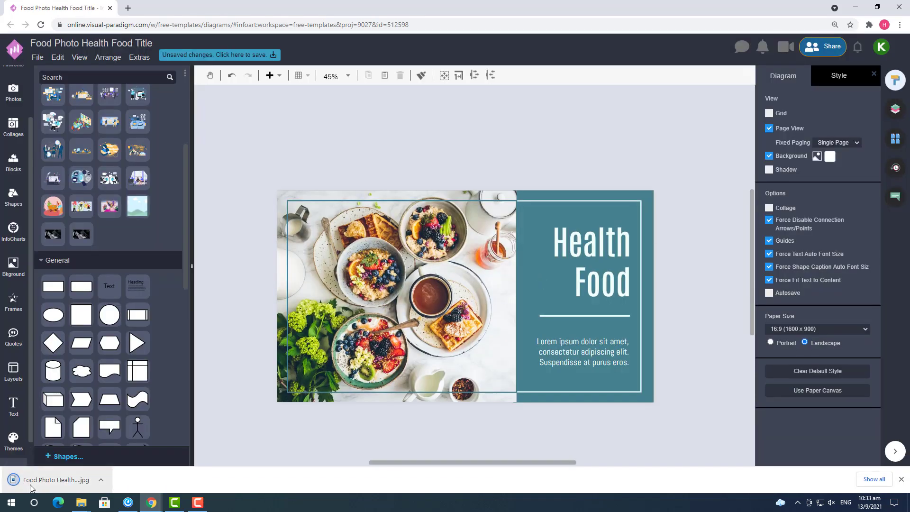
pyautogui.click(40, 479)
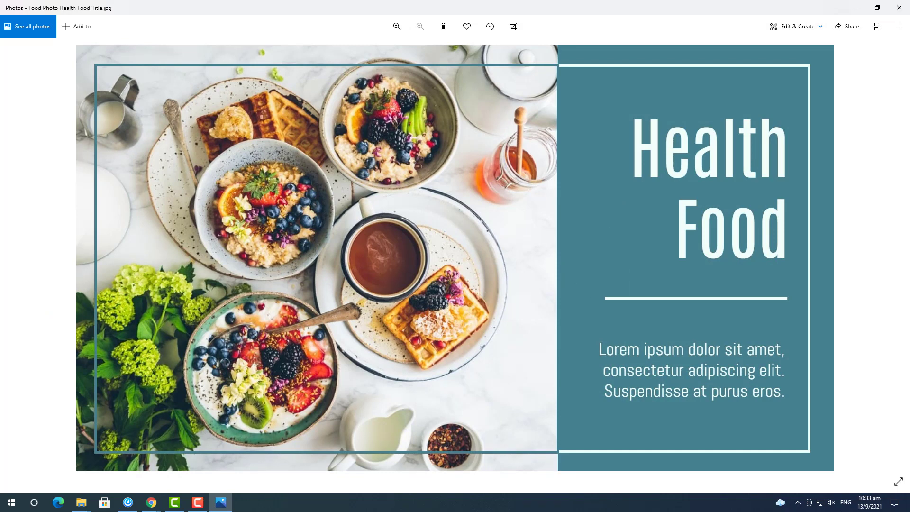